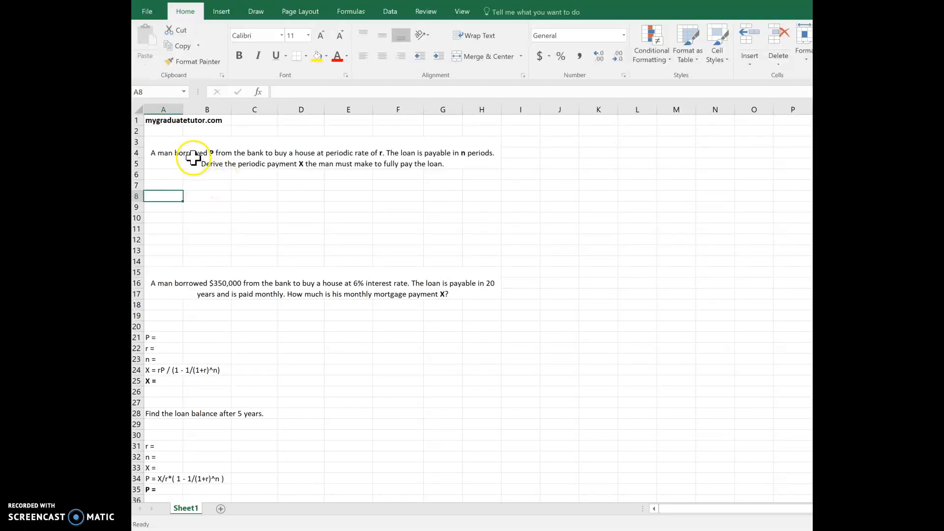
left_click(171, 188)
key("Down")
key("Up")
key("Up")
key("Up")
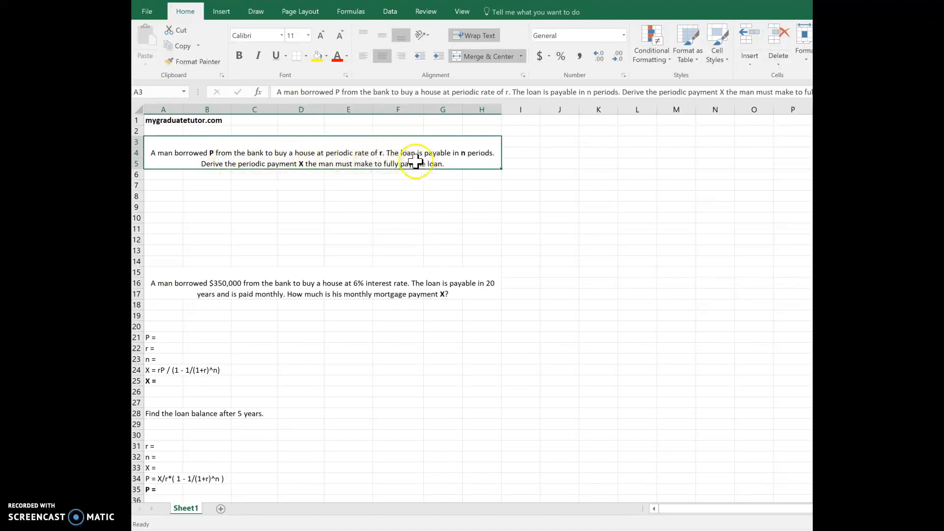
- Enter the loan equation P = X/(1+r) + X/(1+r)^2 + ... + X/(1+r)^n in cell A7
left_click(172, 186)
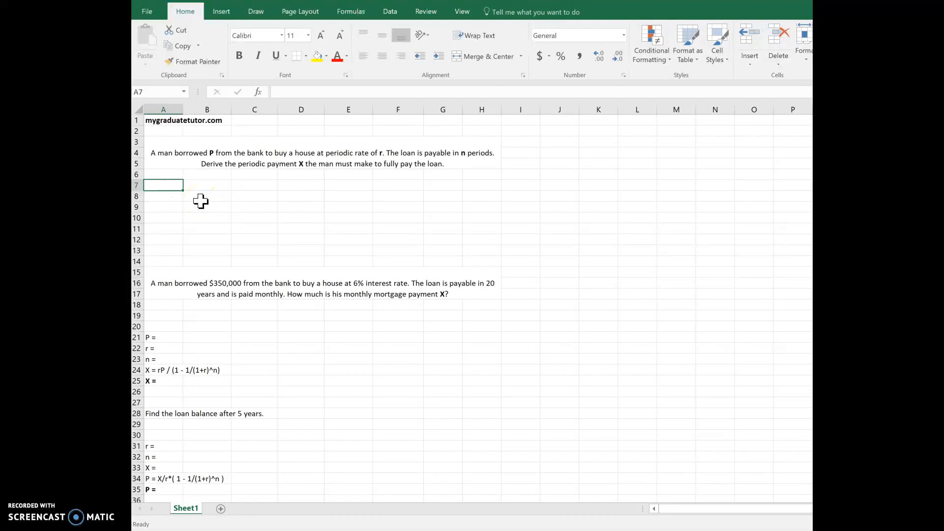
type("P ")
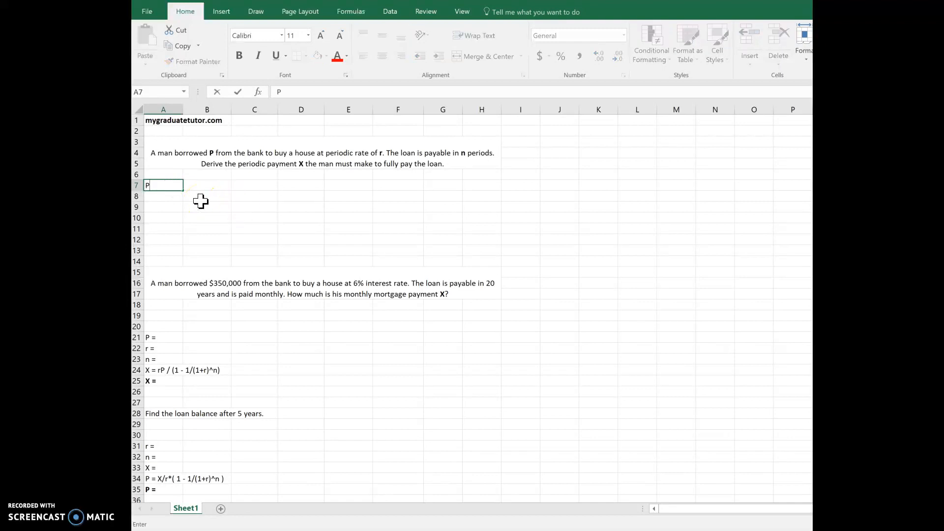
type("= X")
type("/(1+r) + X/(1+")
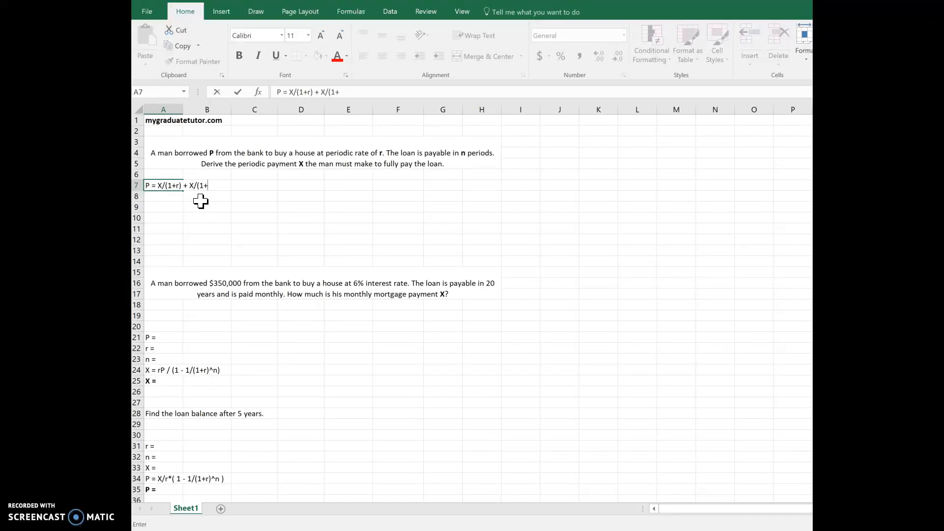
type("r)^2 + ... + X/(1+r)^n")
key("Return")
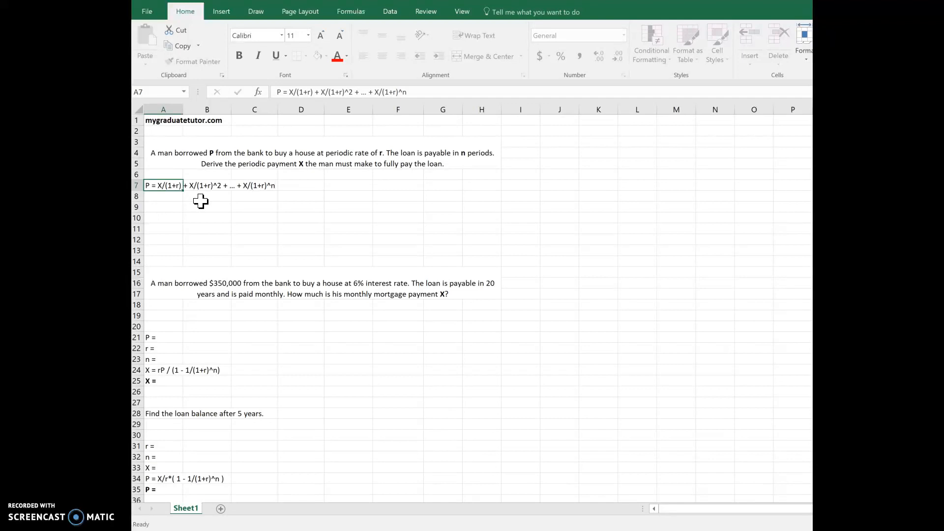
- Copy the loan equation from cell A7 into cell A8
key("Up")
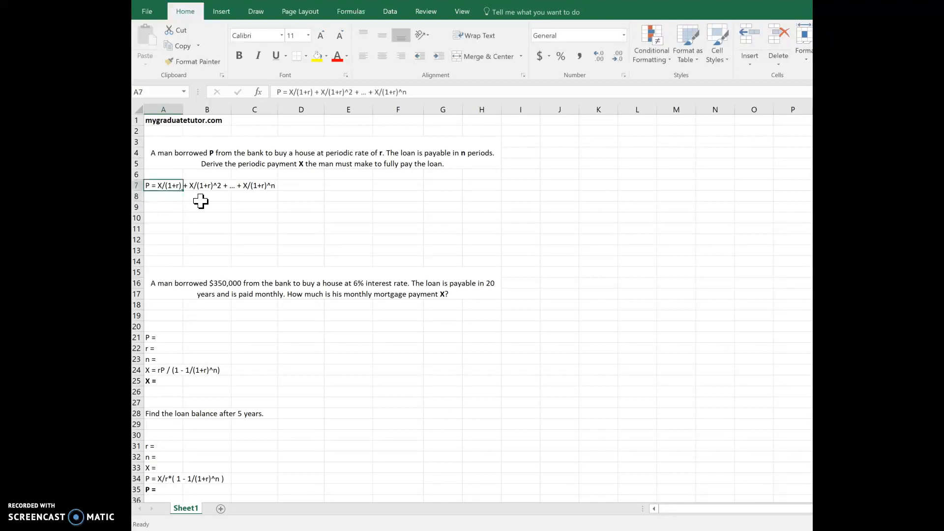
key("ctrl+c")
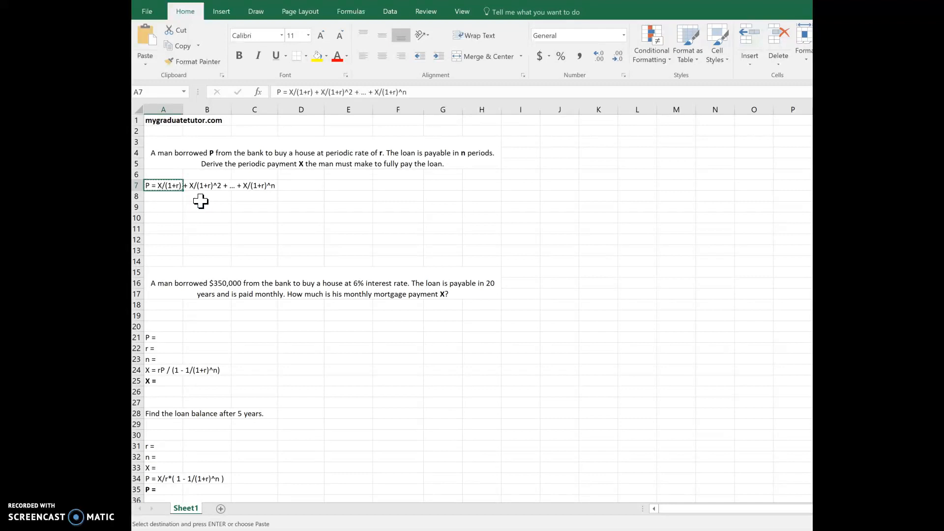
key("Down")
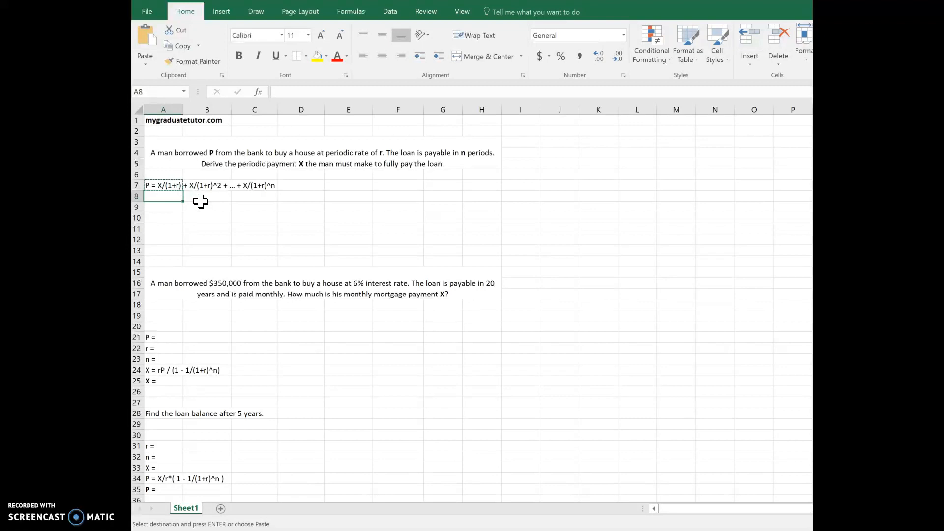
key("ctrl+v")
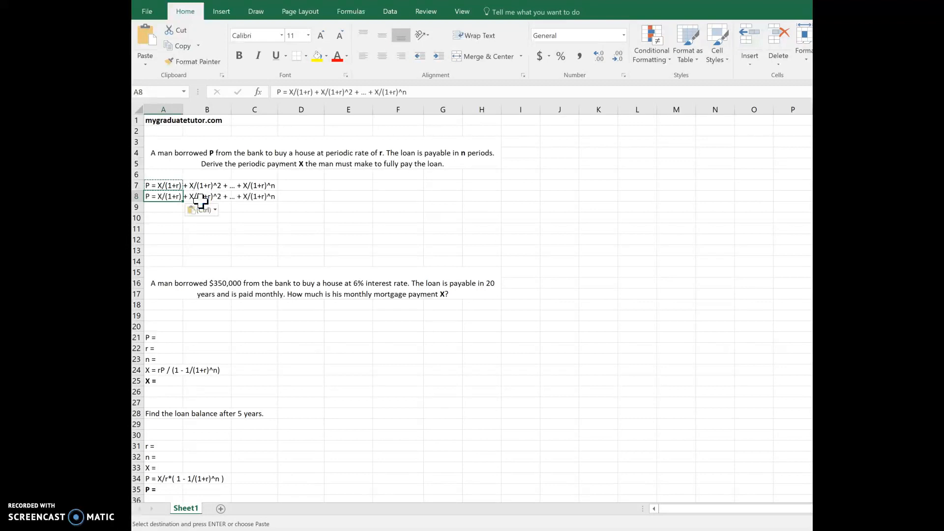
- Multiply the left side of the equation in A8 by (1+r) so it reads P(1+r)
left_click(278, 91)
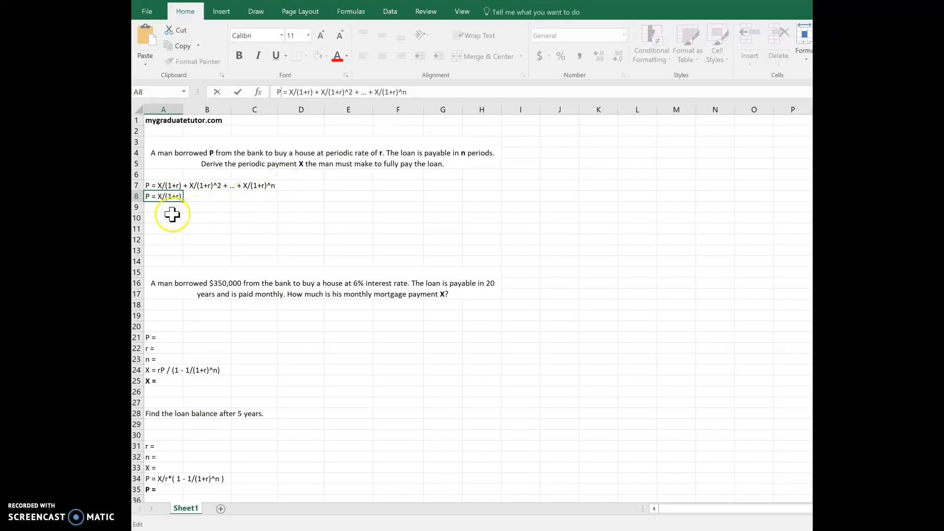
key("Escape")
key("Up")
key("ctrl+c")
key("Down")
key("F2")
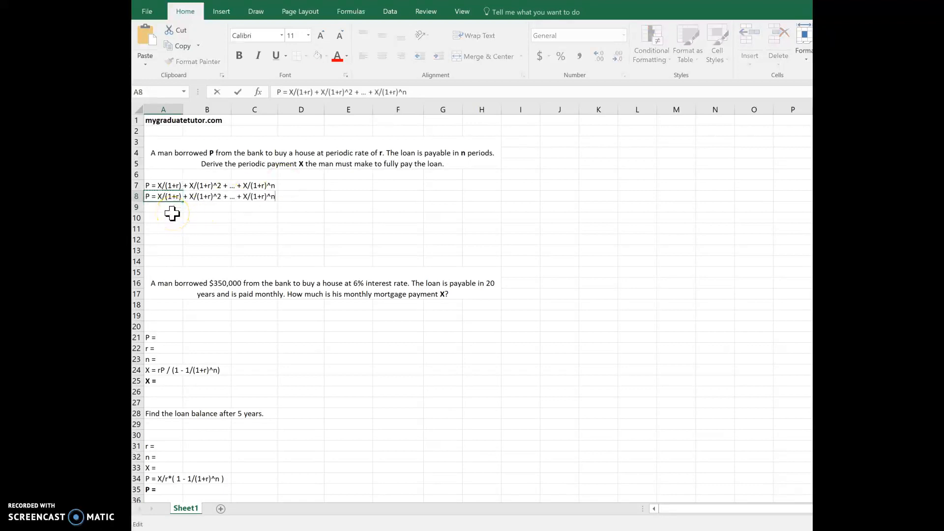
type("(1+r)")
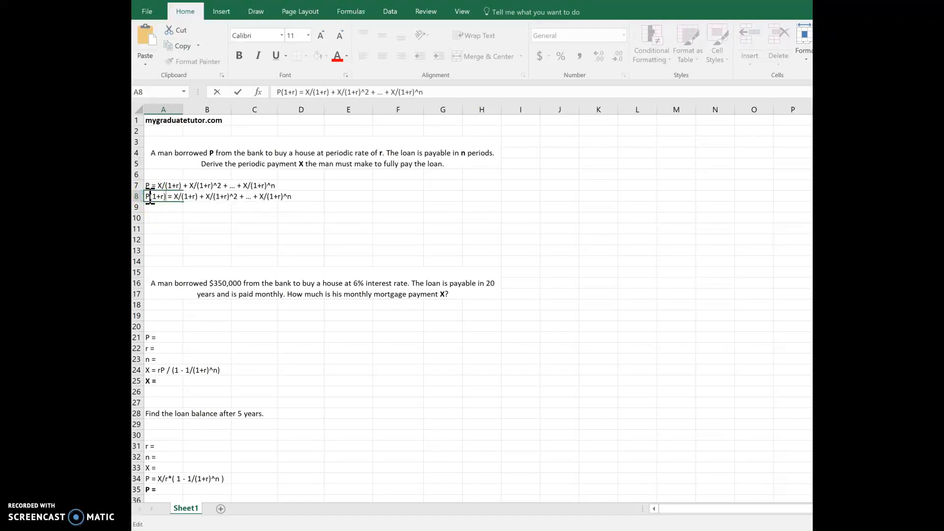
- Remove the /(1+r) divisor from the first X term and the ^2 exponent from the second term in A8
key("Right")
key("Right")
key("Right")
key("shift+Right")
key("shift+Right")
key("shift+Right")
key("shift+Right")
key("Delete")
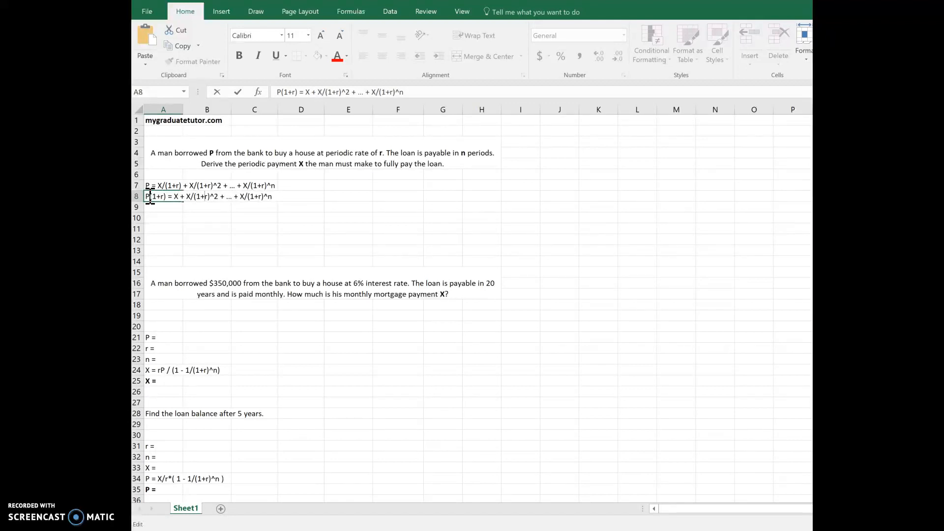
key("Right")
key("shift+Left")
key("shift+Left")
key("Delete")
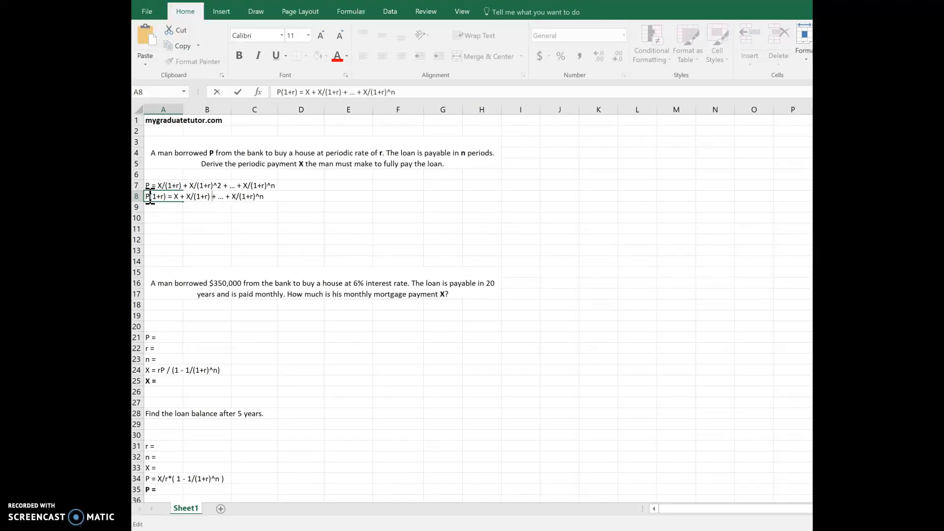
- Change the exponent of the last term in A8 to (n-1) and commit the equation
key("Right")
key("Right")
key("Right")
type("(n-1)")
key("Return")
- Duplicate the equation from A8 into cell A9
key("Up")
key("Up")
key("Up")
key("Down")
key("Down")
key("Down")
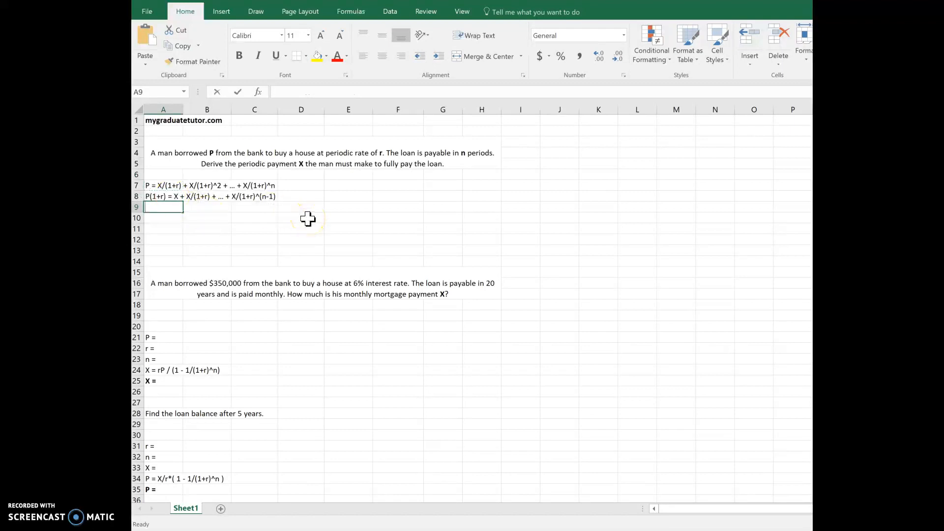
key("ctrl+apostrophe")
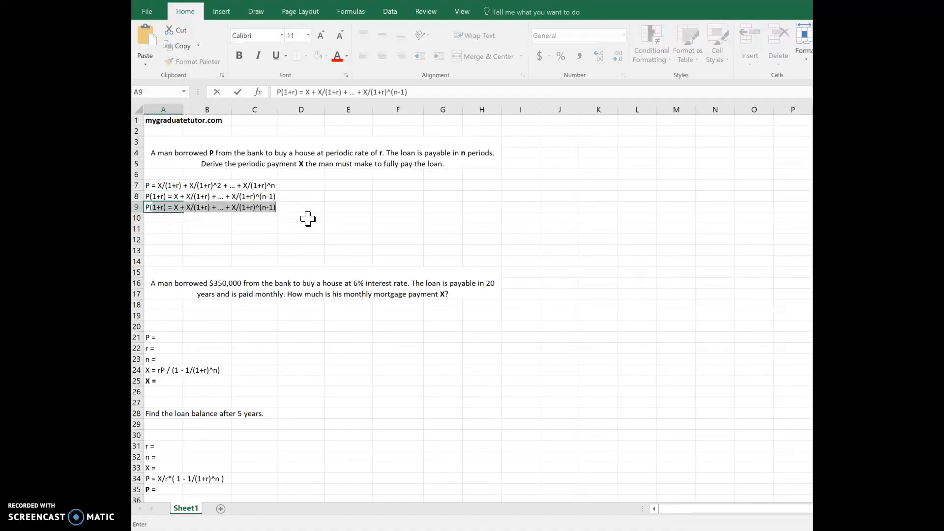
key("Return")
key("Up")
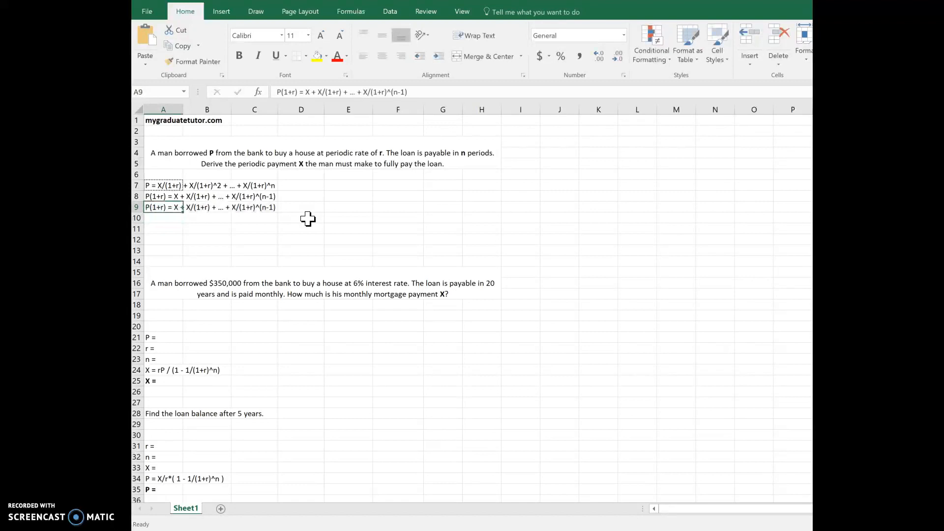
- Subtract P on the left side of the equation in A9 and clear everything after the equals sign
key("F2")
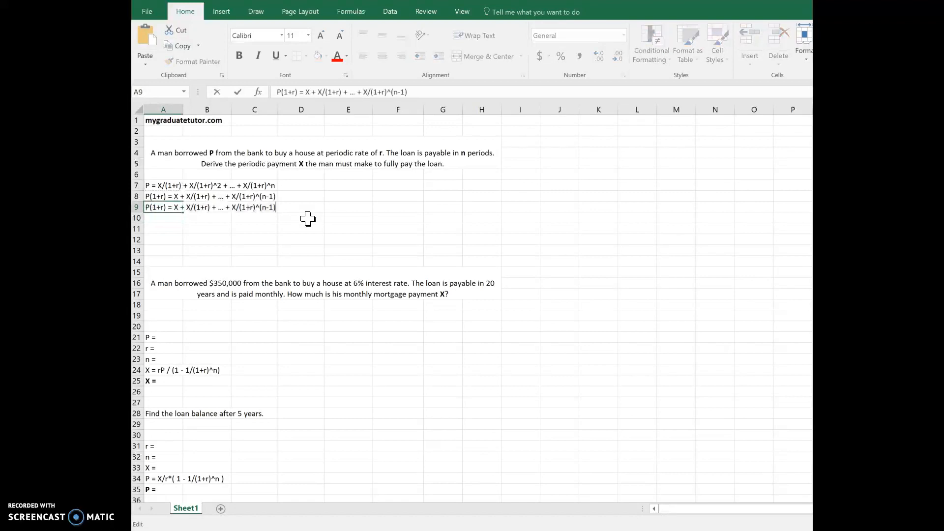
left_click(170, 207)
type("-P")
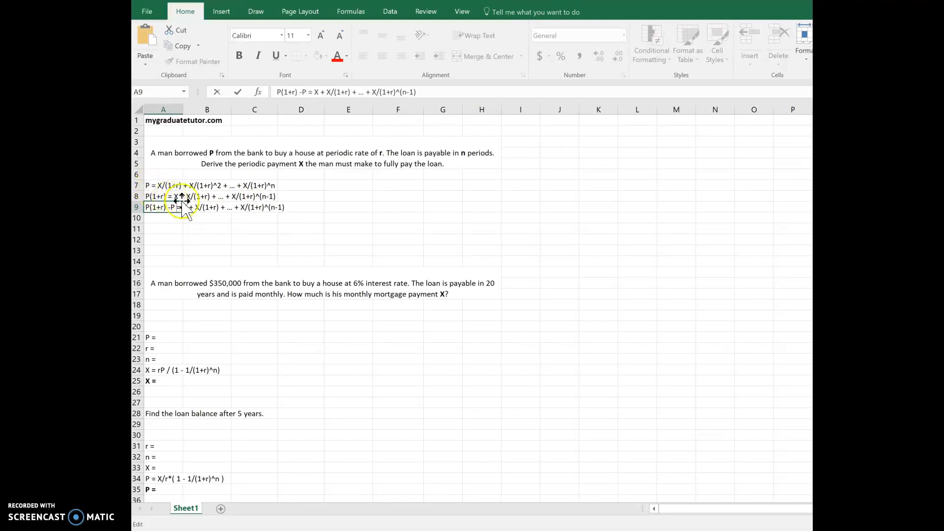
left_click(188, 207)
key("shift+End")
key("Delete")
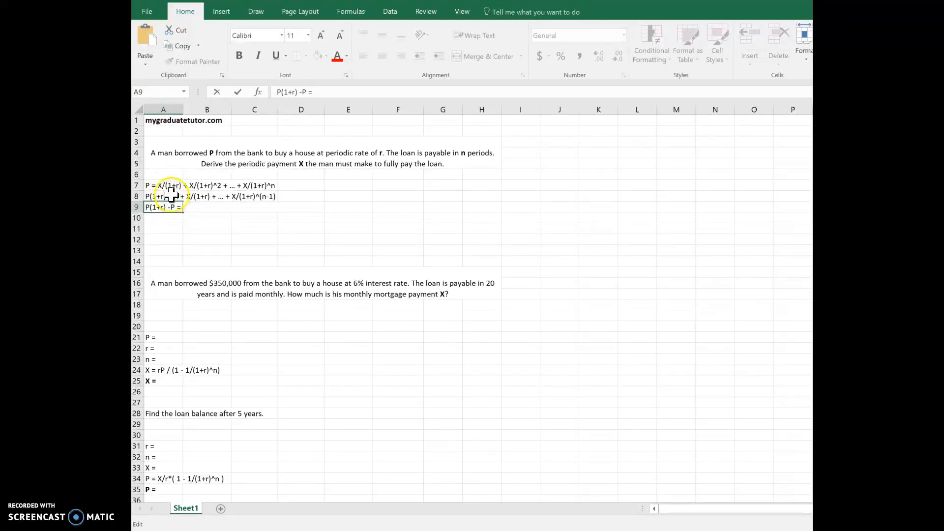
- Add spaces to the equation in A7 after the equals sign and before the last term to line up matching terms
left_click(155, 186)
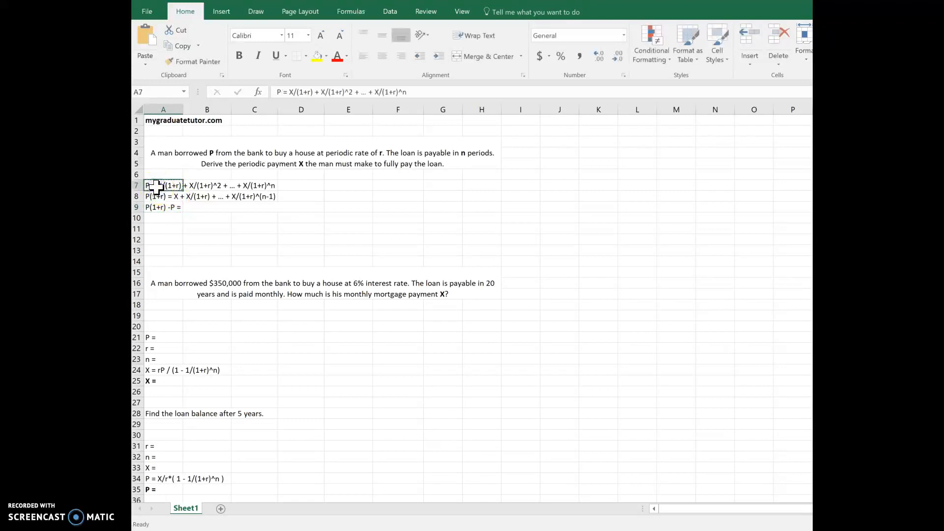
double_click(155, 187)
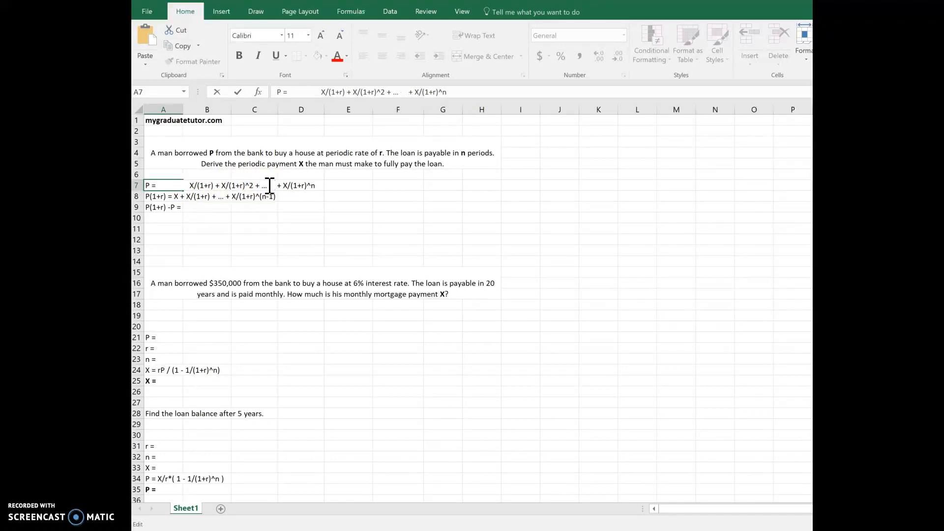
left_click(174, 207)
- Complete the equation in A9 with the right side X - X/(1+r)^n
double_click(184, 207)
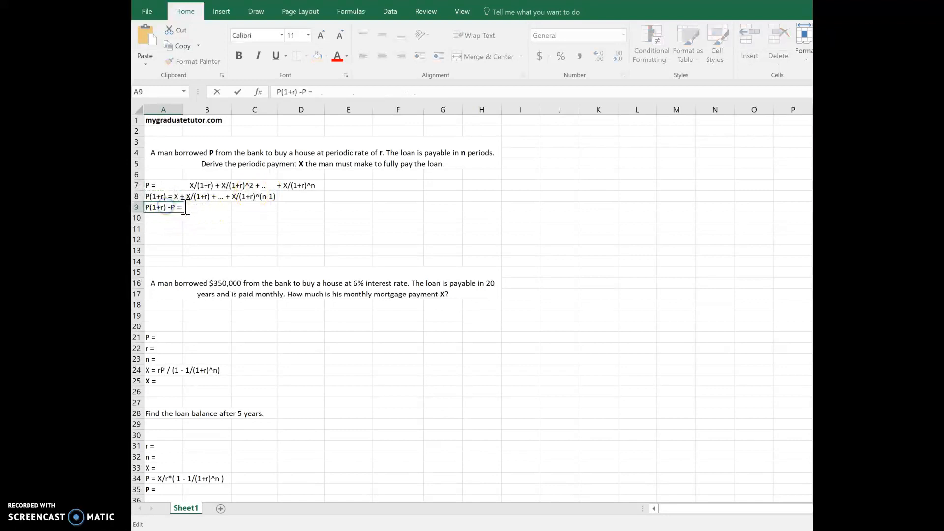
type("X - X/(1+r)^n")
key("Return")
- Copy the equation from A9 into A10 and simplify its left side to rP
key("Up")
key("ctrl+c")
key("Down")
key("ctrl+v")
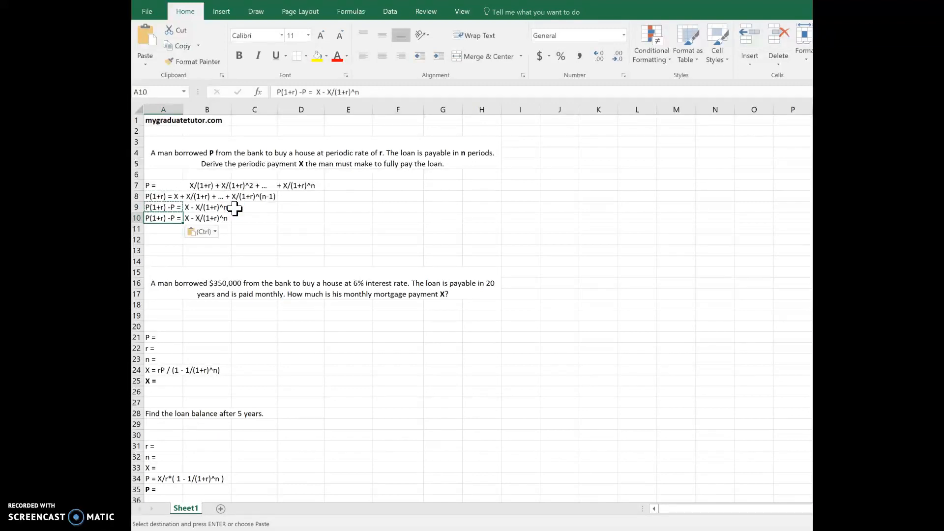
double_click(149, 220)
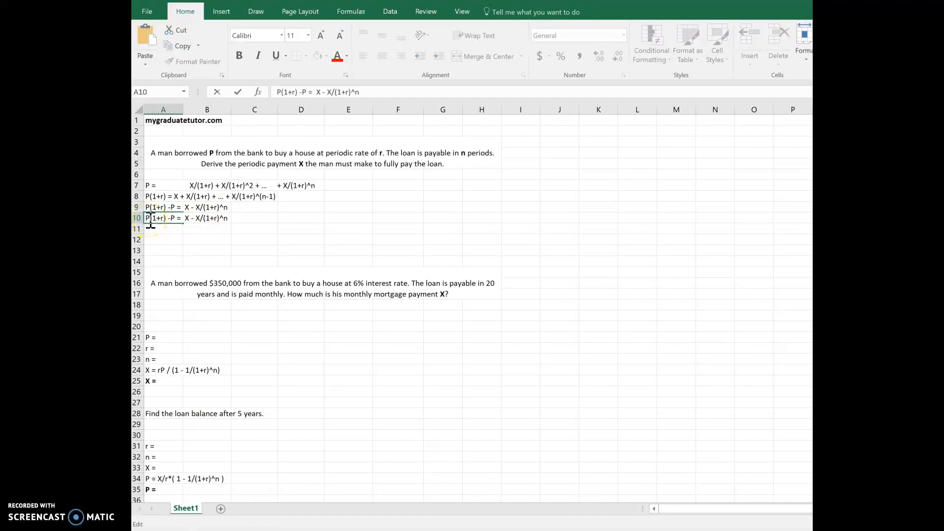
key("shift+Right")
key("shift+Right")
key("shift+Right")
key("shift+Right")
key("shift+Right")
key("shift+Right")
key("shift+Right")
key("BackSpace")
key("BackSpace")
type("r")
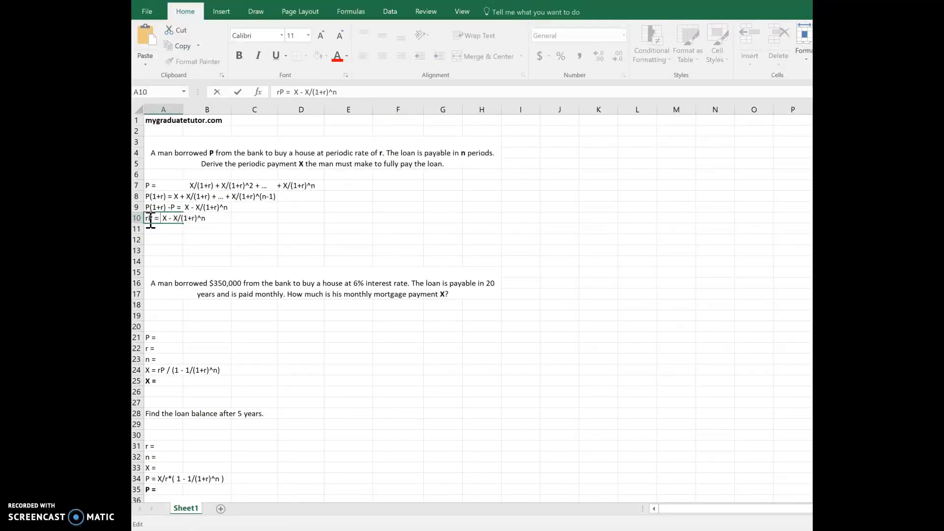
type("(1 ")
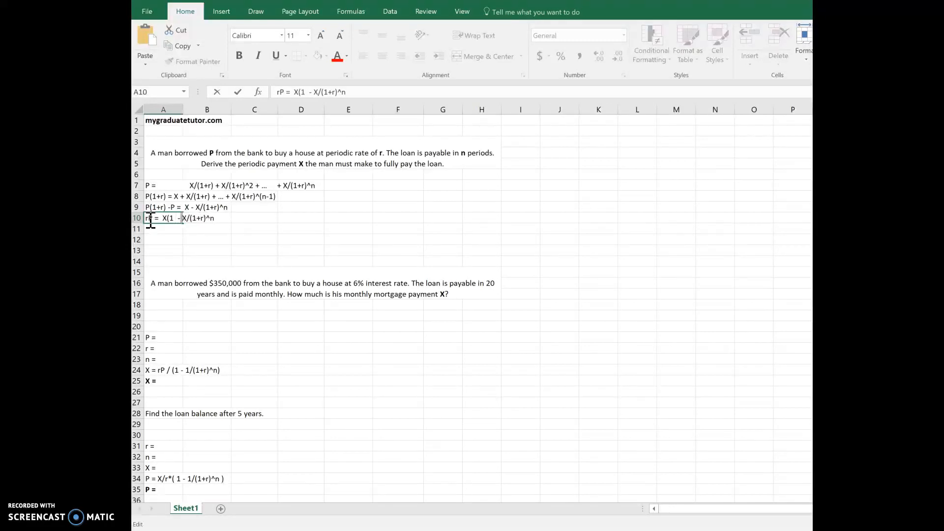
type("1")
- Factor X out of the right side in A10 so it reads X(1 - 1/(1+r)^n)
key("Right")
key("Right")
key("Right")
key("Right")
key("Right")
key("Right")
type(")")
key("Return")
key("Up")
key("ctrl+c")
key("Down")
key("ctrl+v")
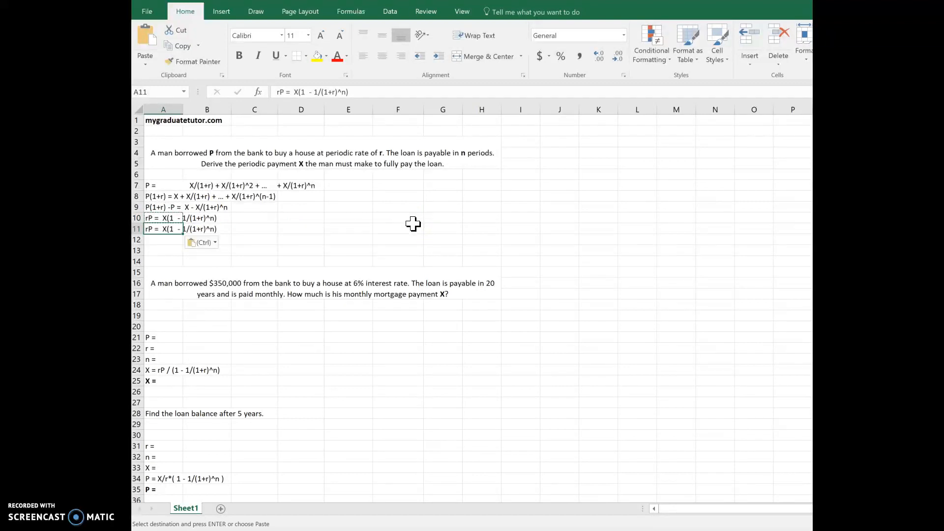
key("Delete")
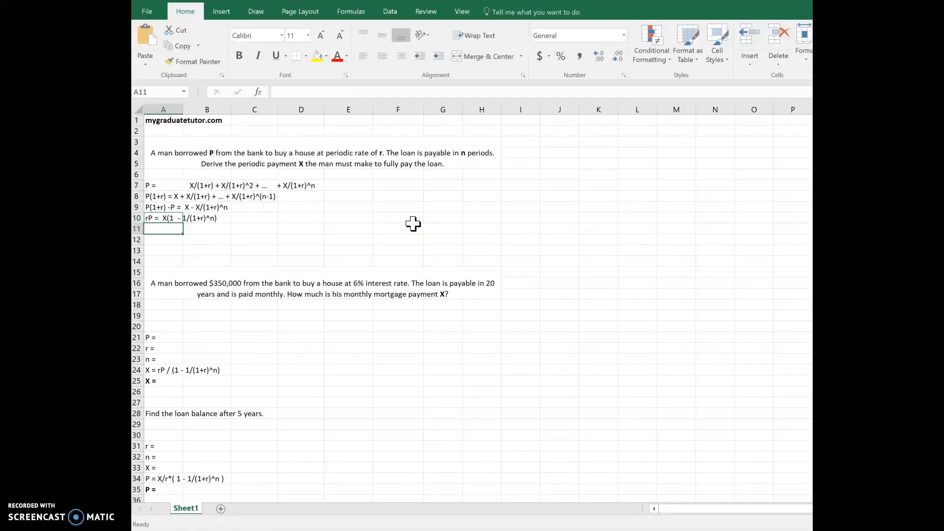
- Enter the periodic payment formula X = rP / (1 - 1/(1+r)^n) in cell A11
type("X = ")
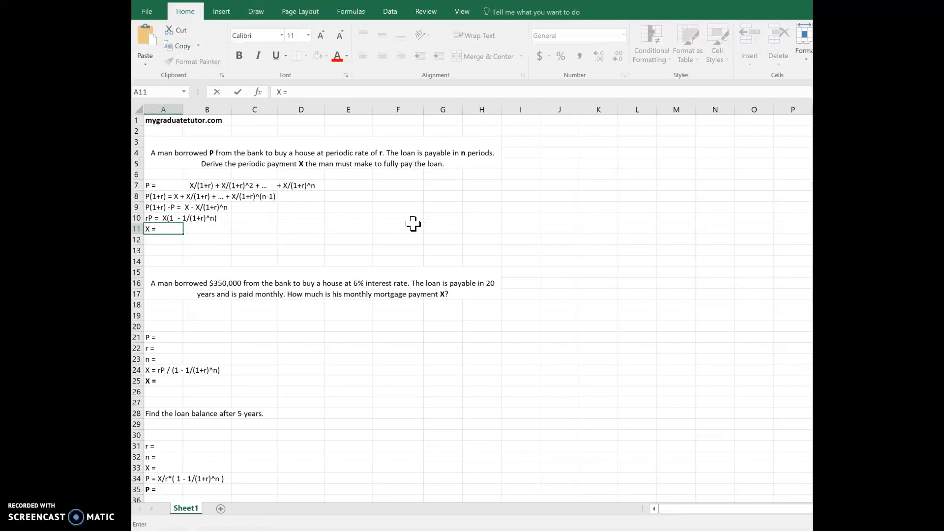
type("rP / (1 - 1/(1+r)^n)")
key("Return")
- Copy the rP equation from cell A10 into cell A12
key("Up")
key("Up")
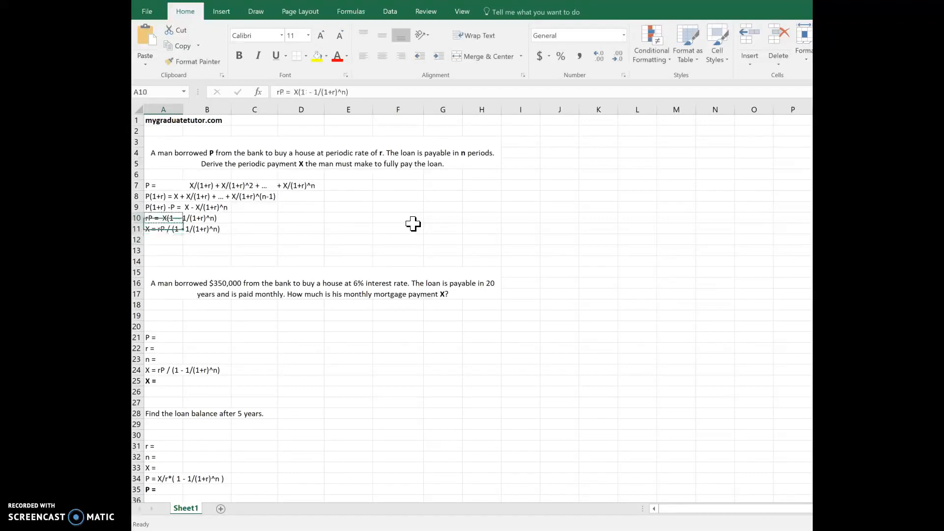
key("ctrl+v")
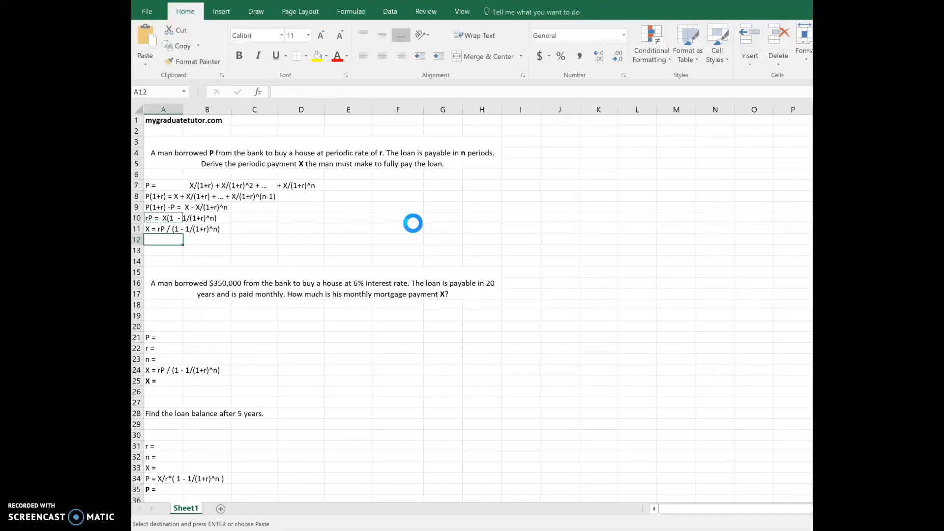
key("Up")
key("Down")
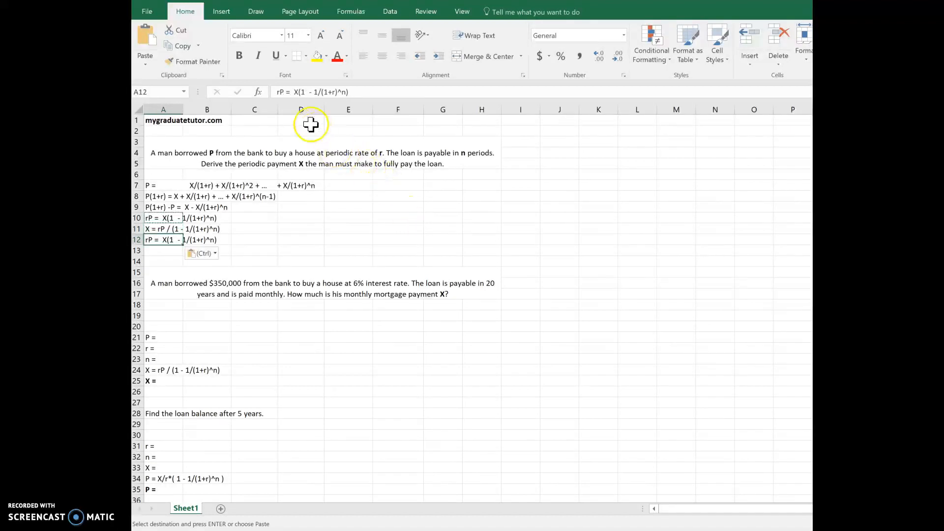
- Solve the equation in A12 for P by rewriting it as P = X/r * (1 - 1/(1+r)^n)
left_click(280, 93)
key("BackSpace")
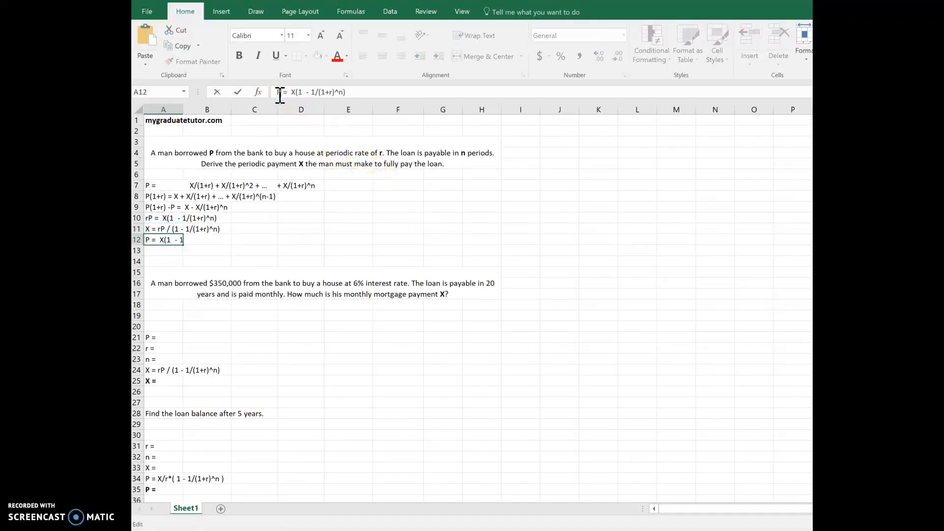
type("/r *")
key("Return")
key("Return")
left_click(177, 256)
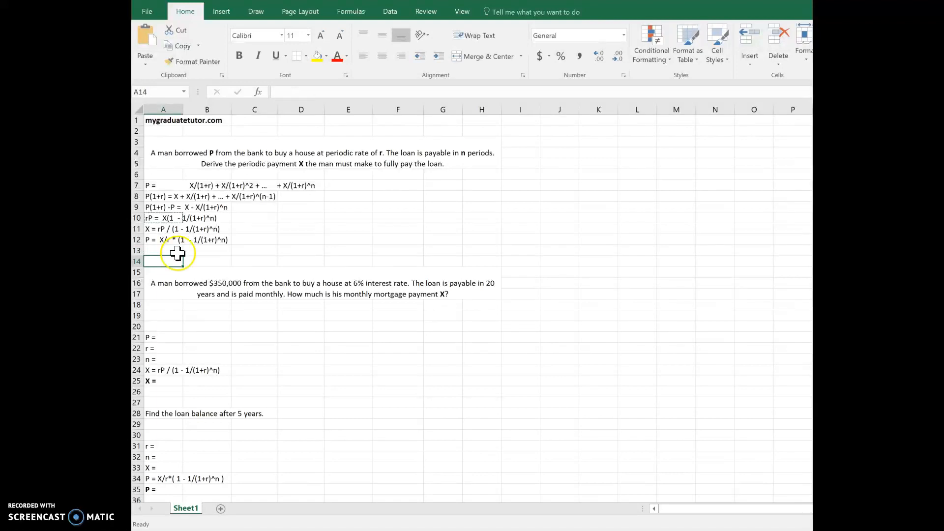
- Enter the borrowed principal of 350000 as P in cell B21 for the monthly mortgage problem
left_click(211, 338)
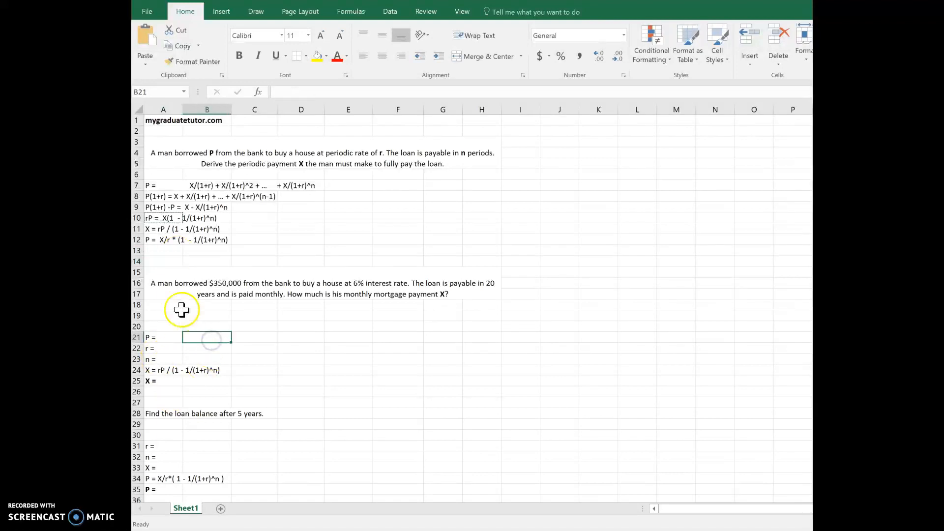
left_click(167, 284)
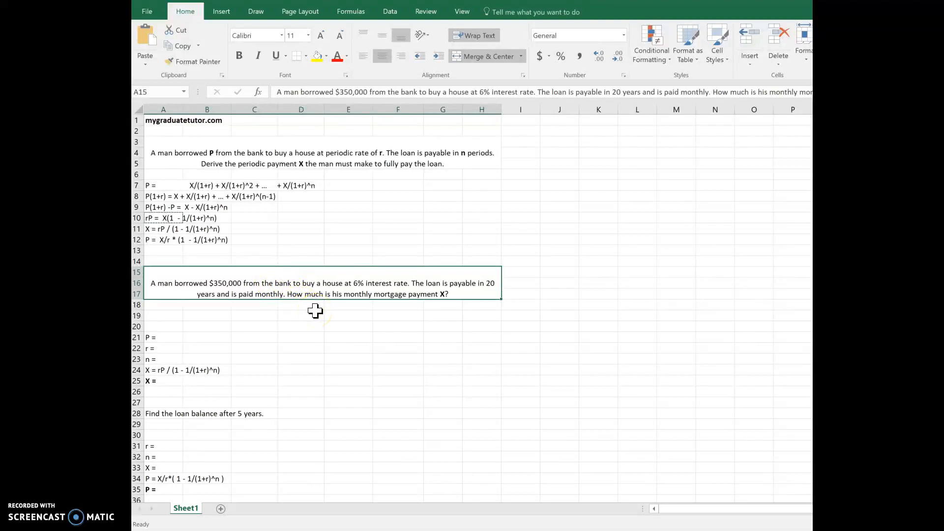
key("Right")
key("Left")
left_click(197, 340)
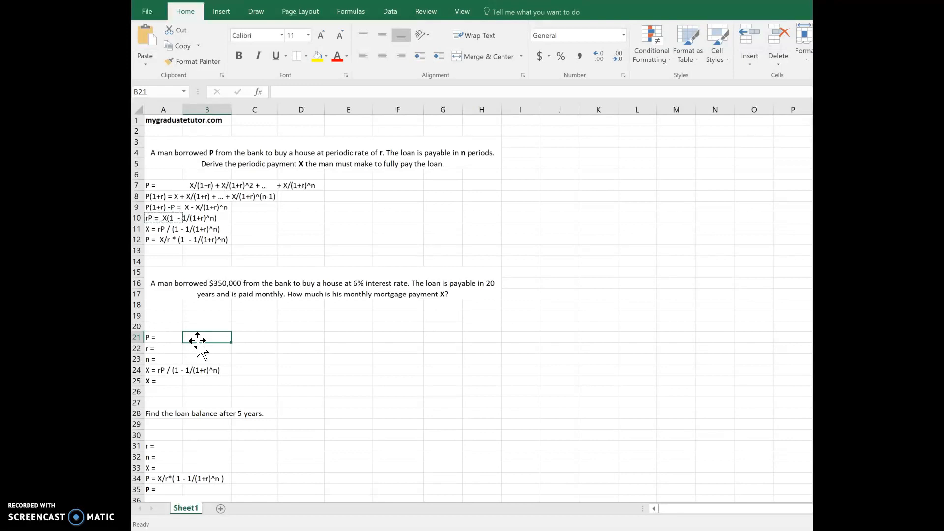
type("350000")
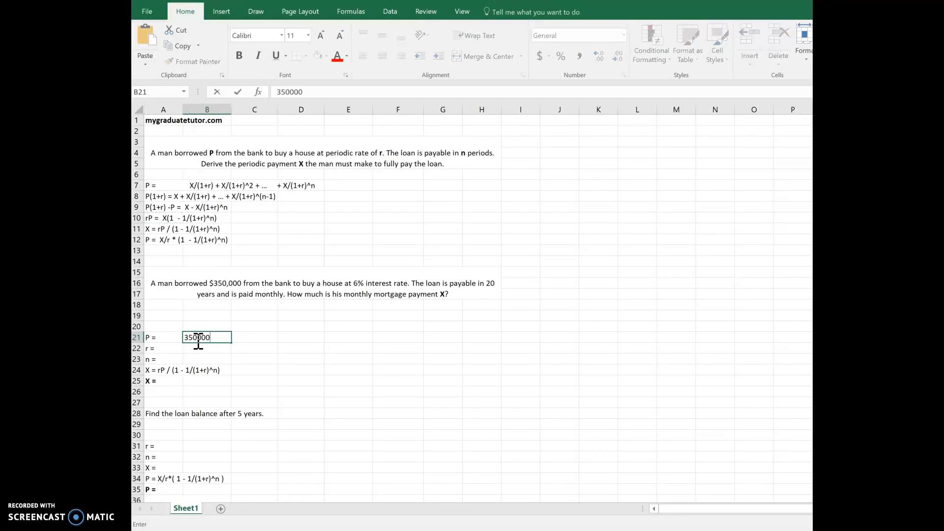
key("Return")
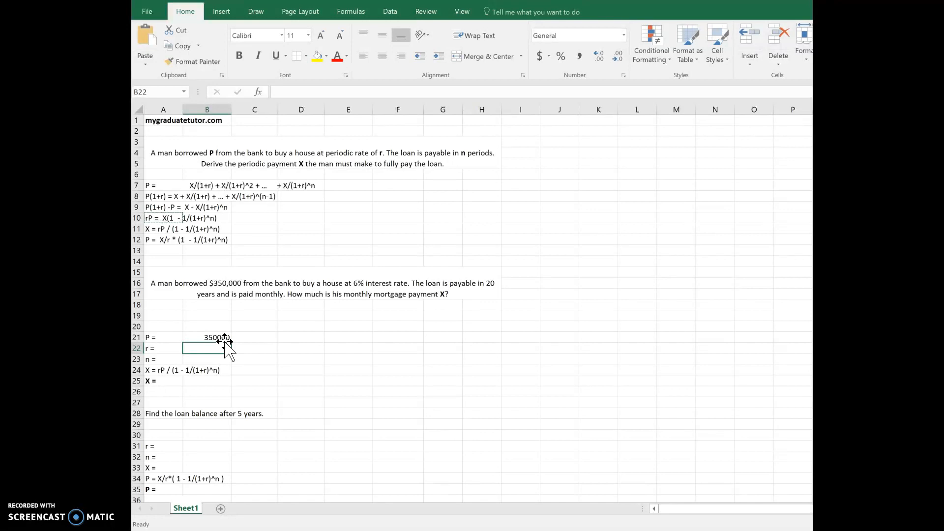
- Enter the monthly interest rate r in cell B22 as =6%/12
type("=")
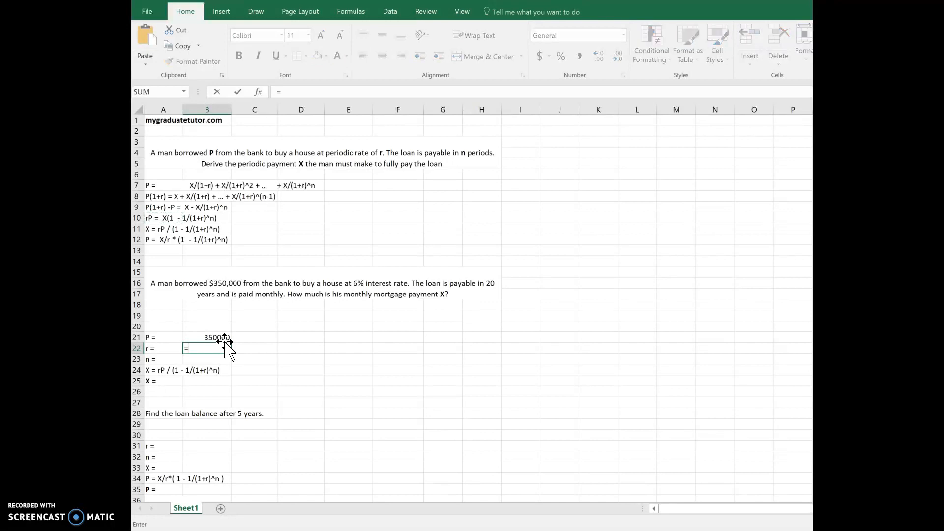
type("6%/12")
key("Return")
- Add the note "Period = month" in cell A19 above the loan inputs
key("Up")
key("Up")
key("Up")
key("Up")
key("Up")
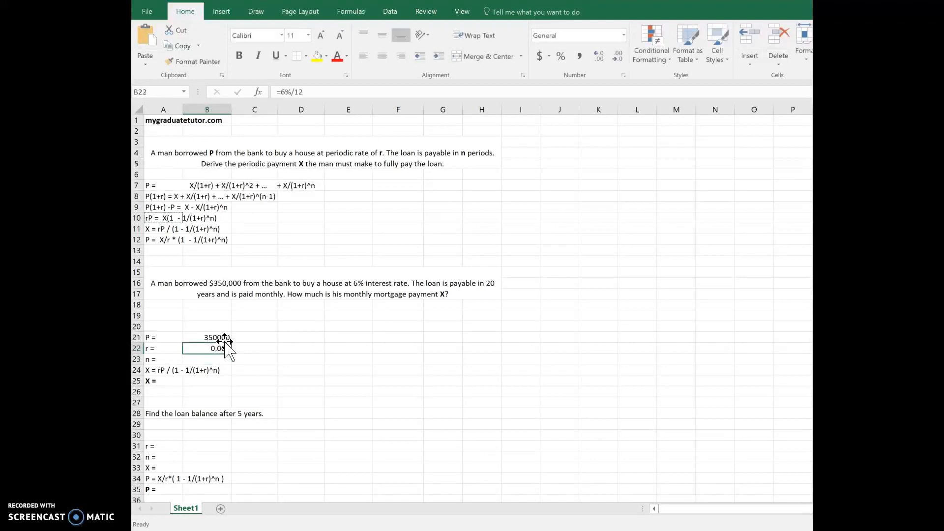
key("Left")
key("Down")
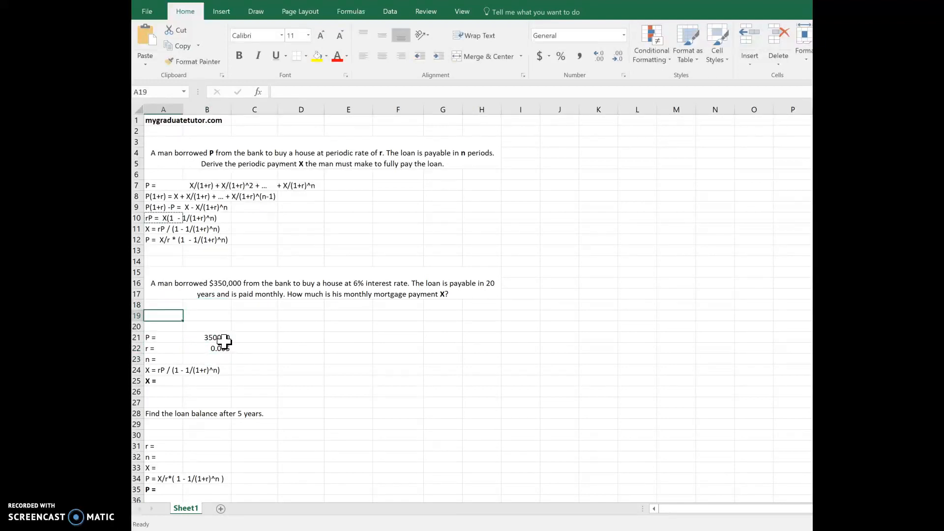
type("Period = month")
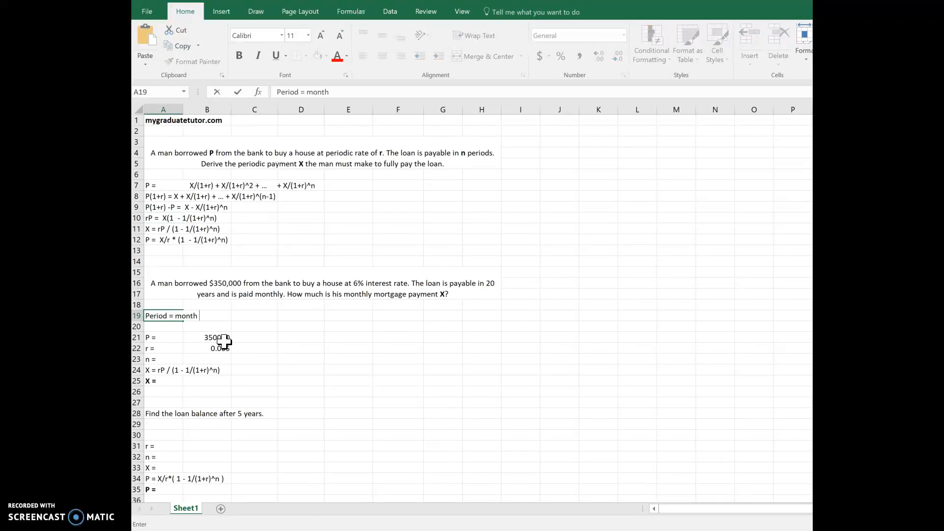
key("Return")
- Enter 240 as the number of monthly periods n in cell B23
key("Up")
key("Up")
key("Up")
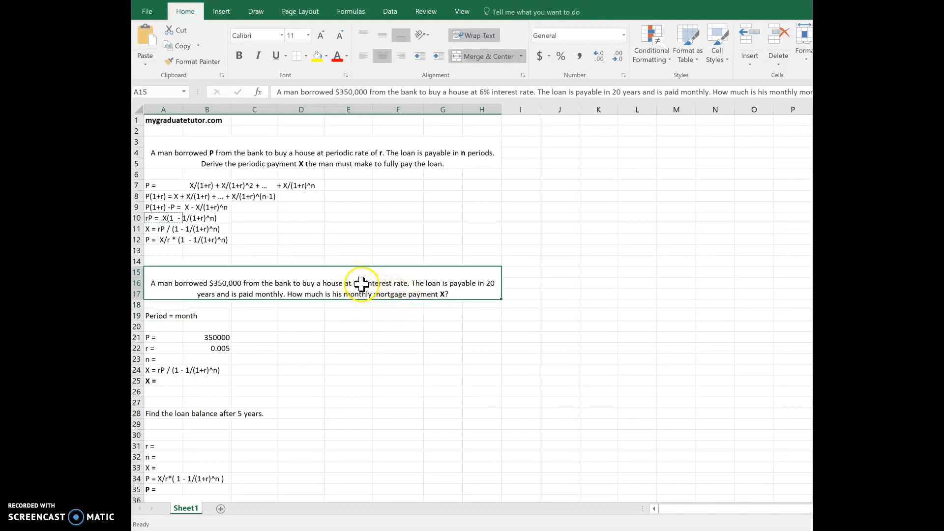
left_click(198, 351)
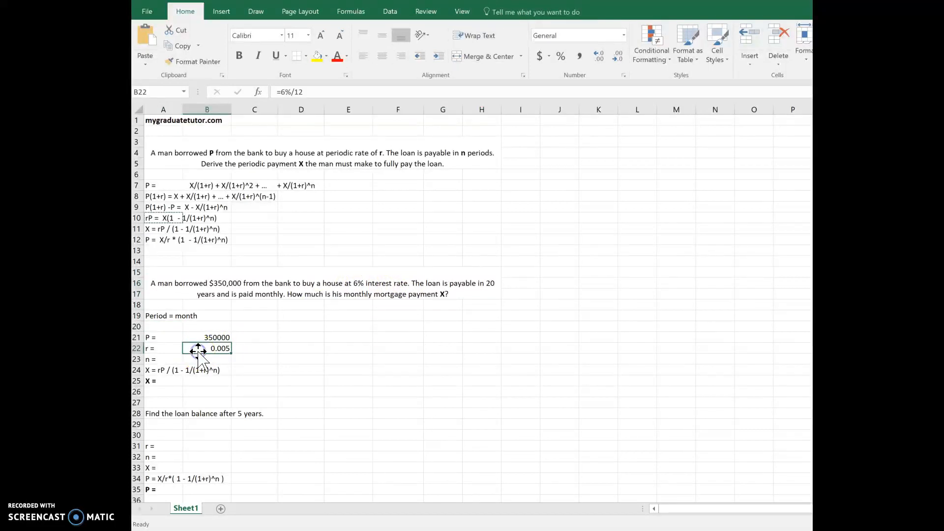
left_click(193, 358)
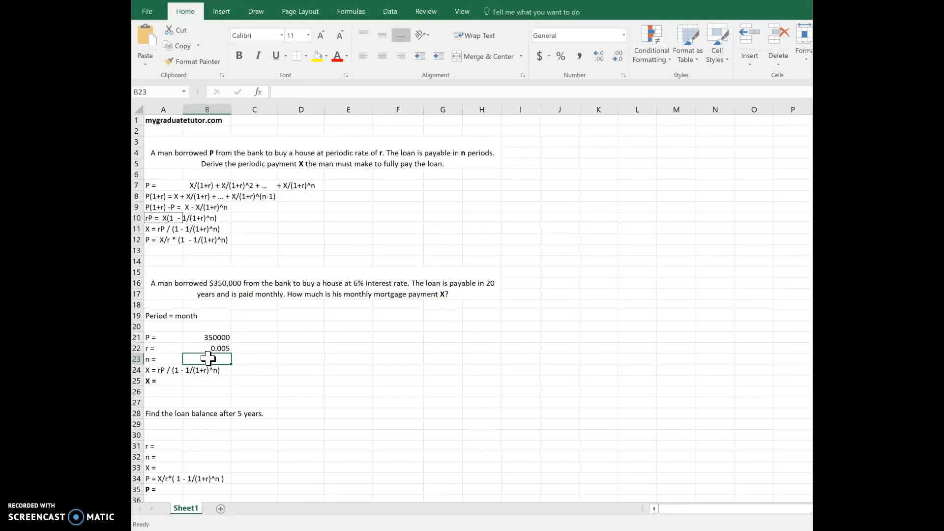
type("240")
key("Return")
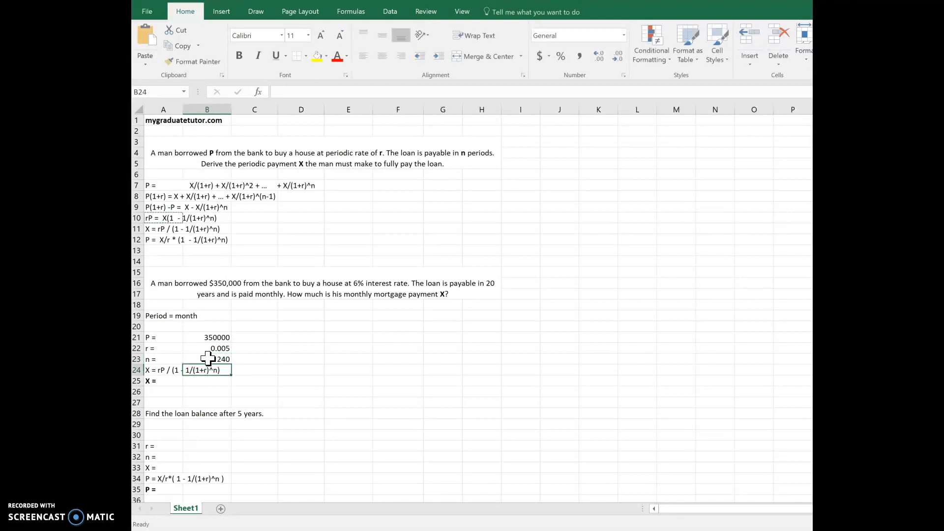
- Calculate the monthly payment X in cell B25 with =B22*B21 / (1 - 1/(1+B22)^B23)
key("Up")
key("Down")
key("Down")
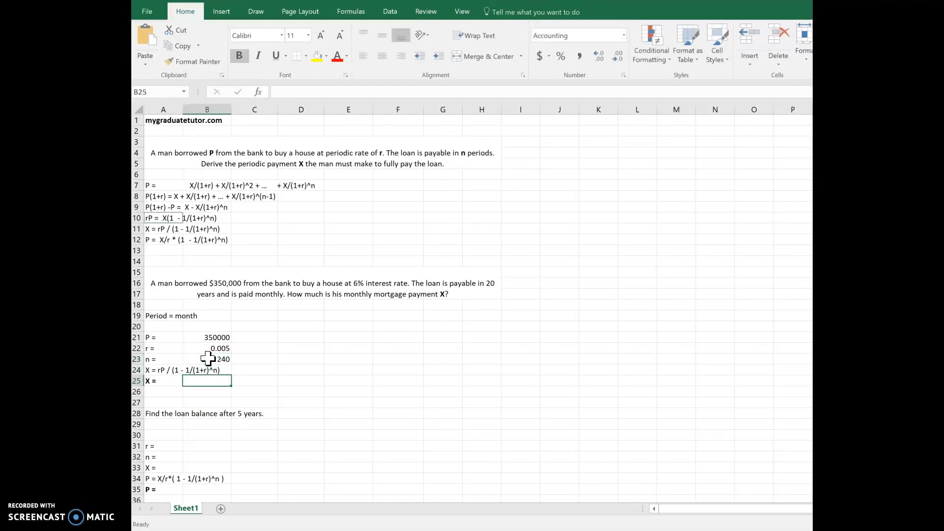
key("Up")
key("Left")
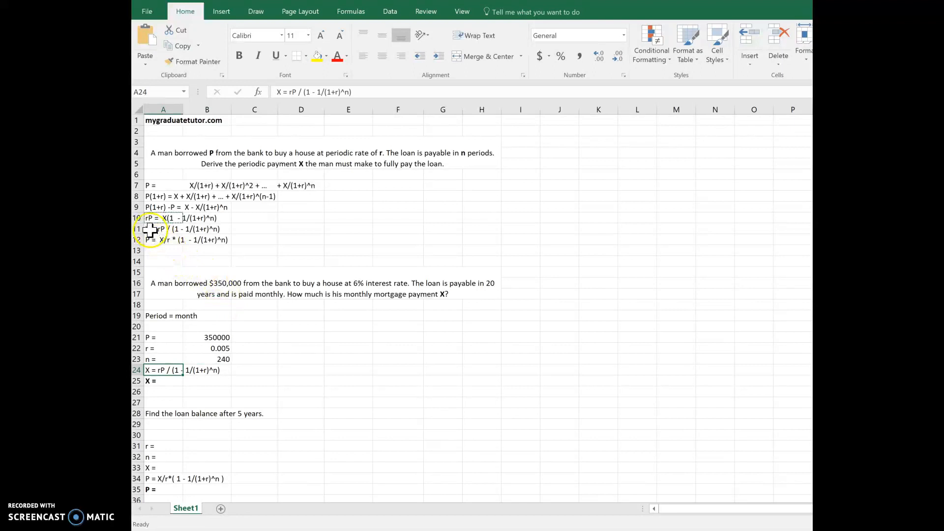
left_click(207, 381)
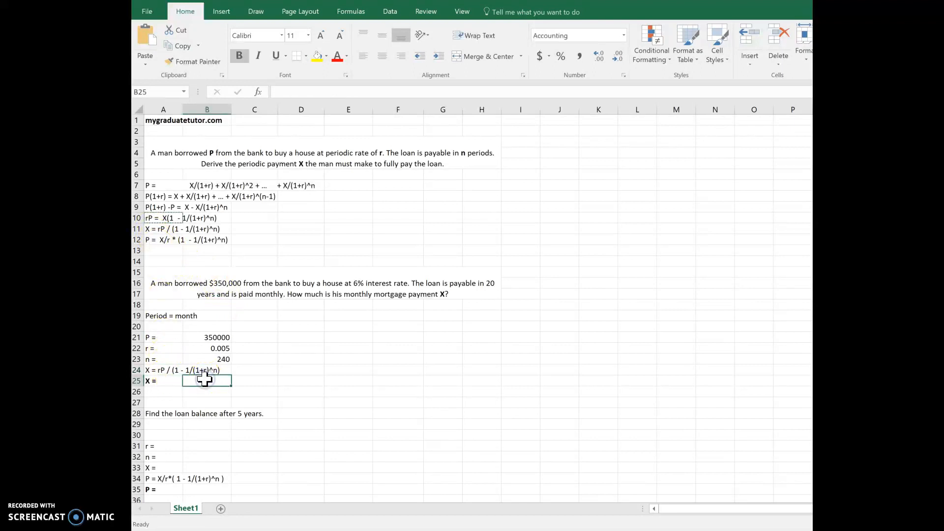
type("=")
key("Up")
key("Up")
key("Up")
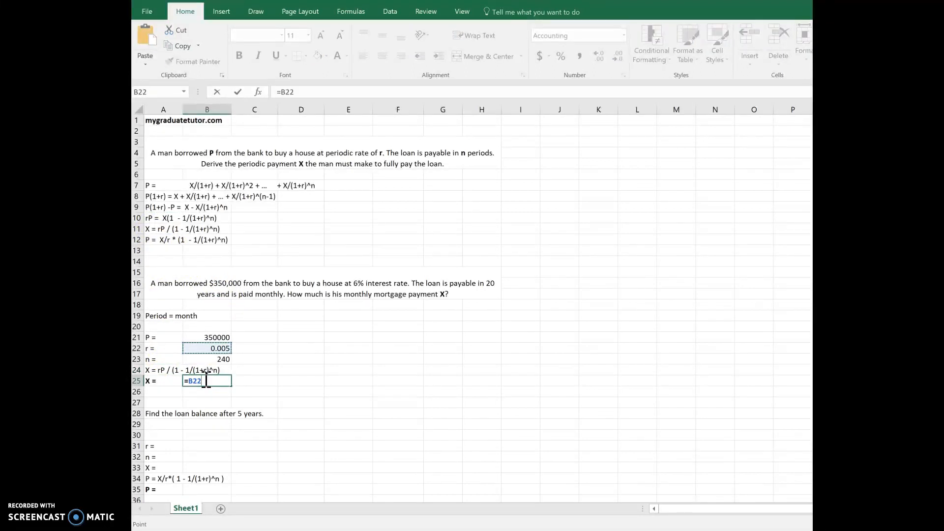
type("*")
key("Up")
key("Up")
key("Up")
key("Up")
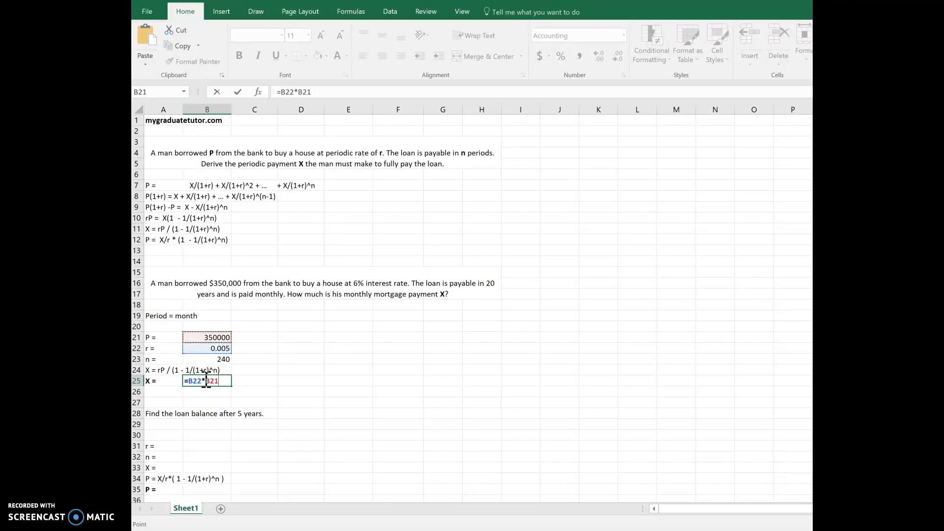
type("/ (1")
type(" - 1")
type("/(1=")
type("+")
key("Up")
key("Up")
key("Up")
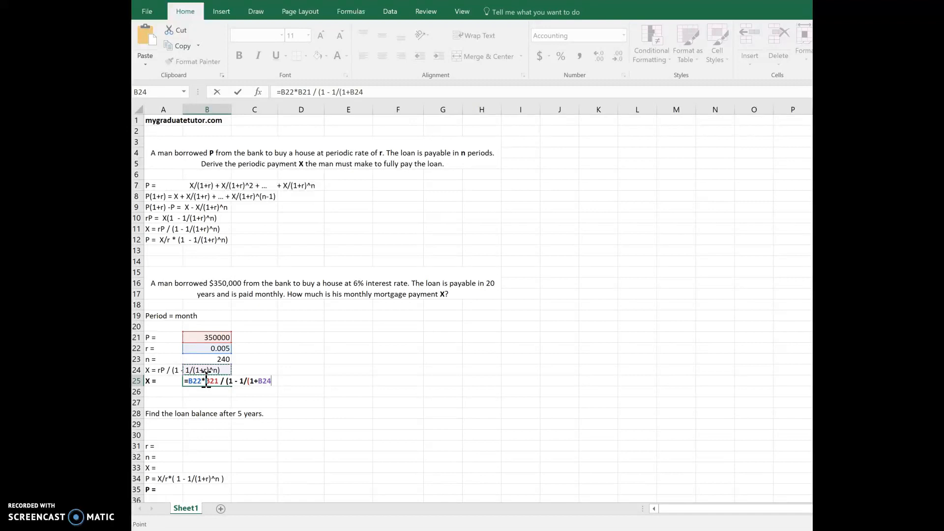
type("^n")
key("BackSpace")
key("Up")
key("Up")
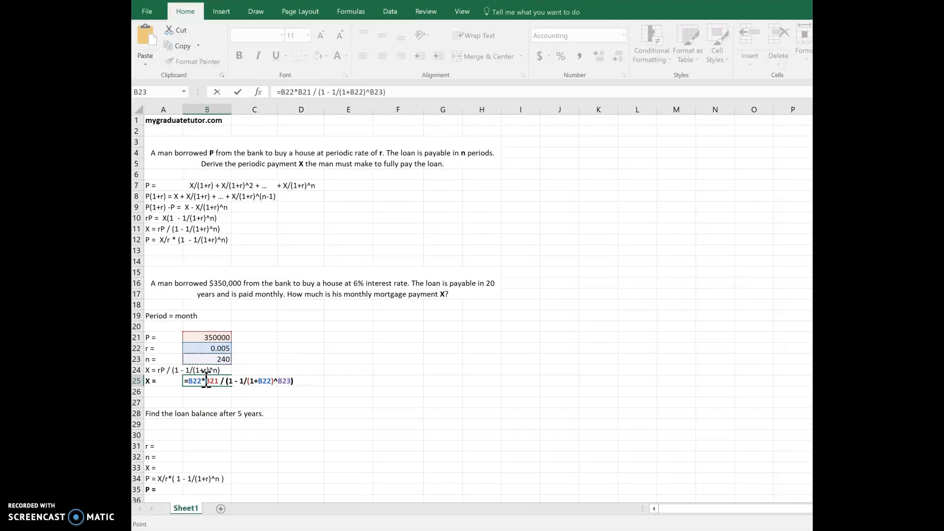
key("ctrl+Return")
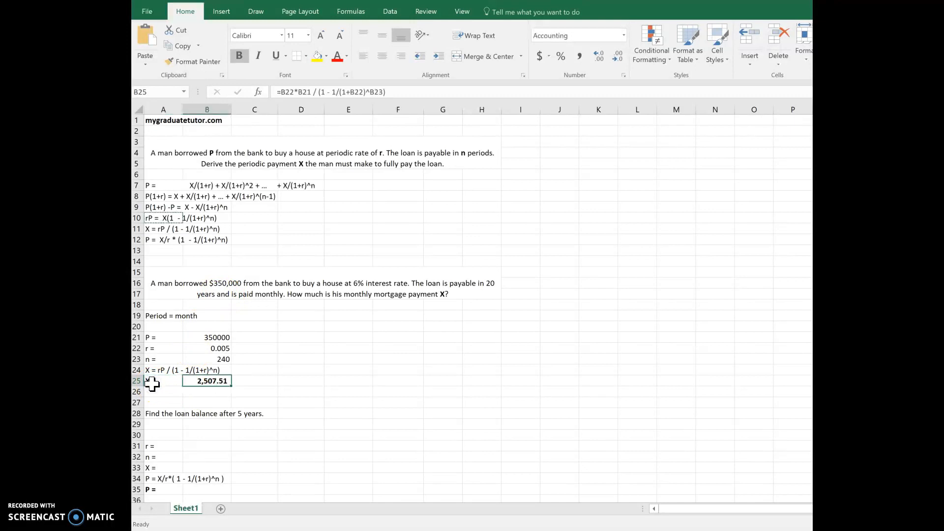
- Review the question in row 28 about the loan balance after 5 years and the input rows below it
key("Down")
key("Left")
key("Up")
key("Right")
key("Down")
key("Down")
scroll(152, 384, "down", 3)
key("Down")
key("Down")
key("Down")
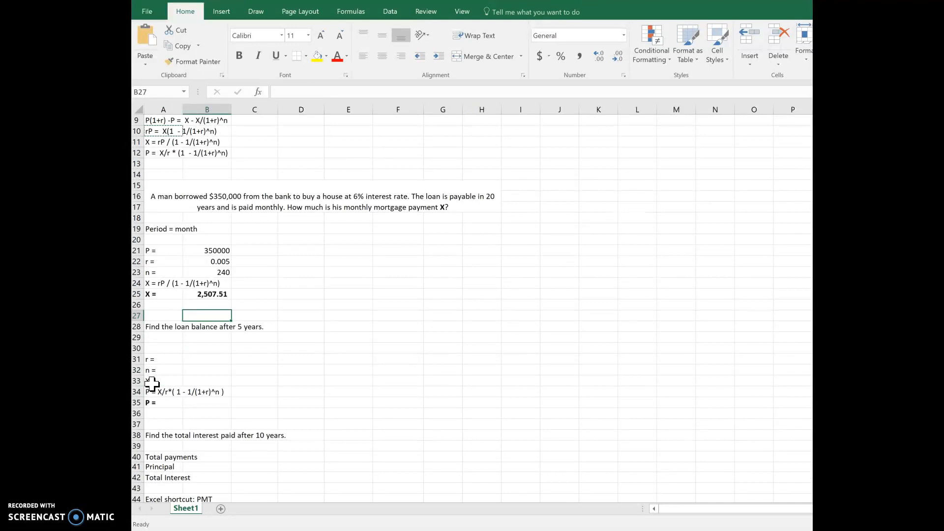
key("Down")
key("Up")
key("Up")
key("Up")
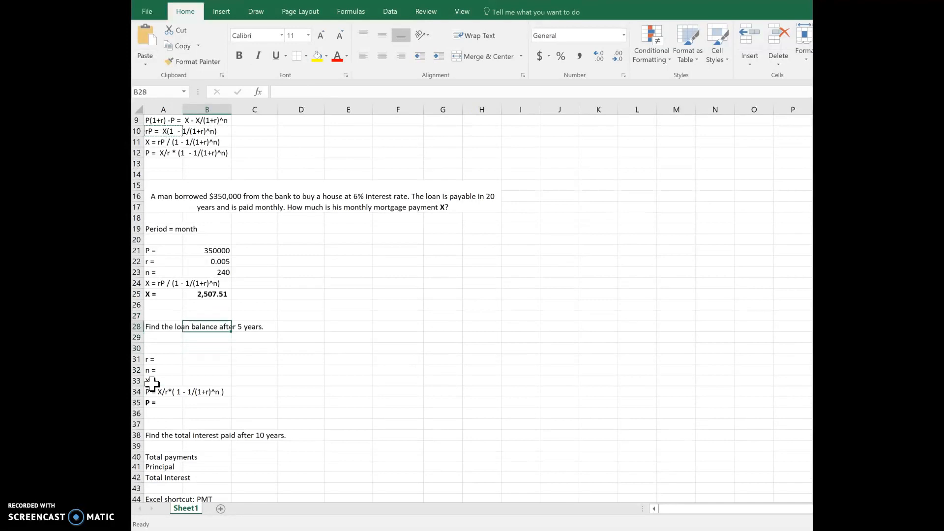
key("Left")
key("Right")
- Link r in cell B31 to the monthly rate in cell B22
key("Down")
key("Down")
key("Down")
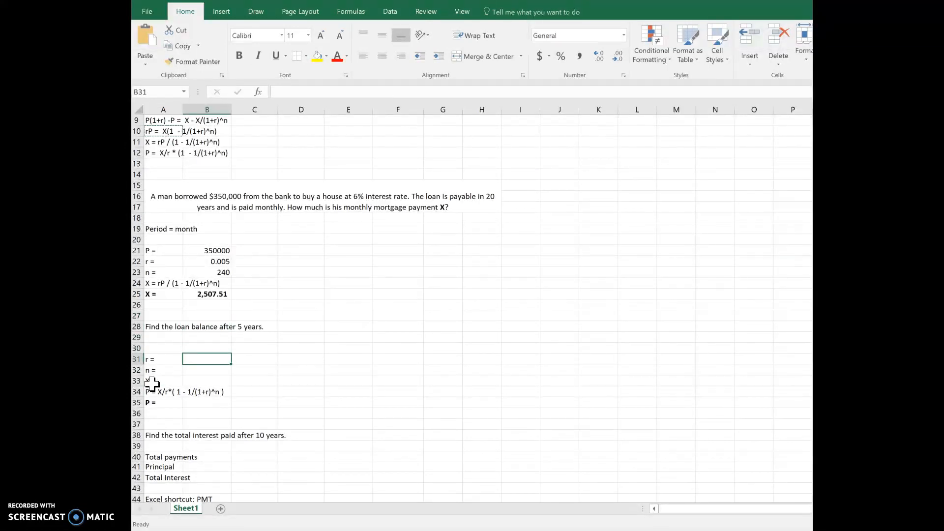
type("=")
key("Up")
key("Up")
key("Up")
key("Up")
key("Up")
key("Up")
key("Up")
key("Up")
key("Up")
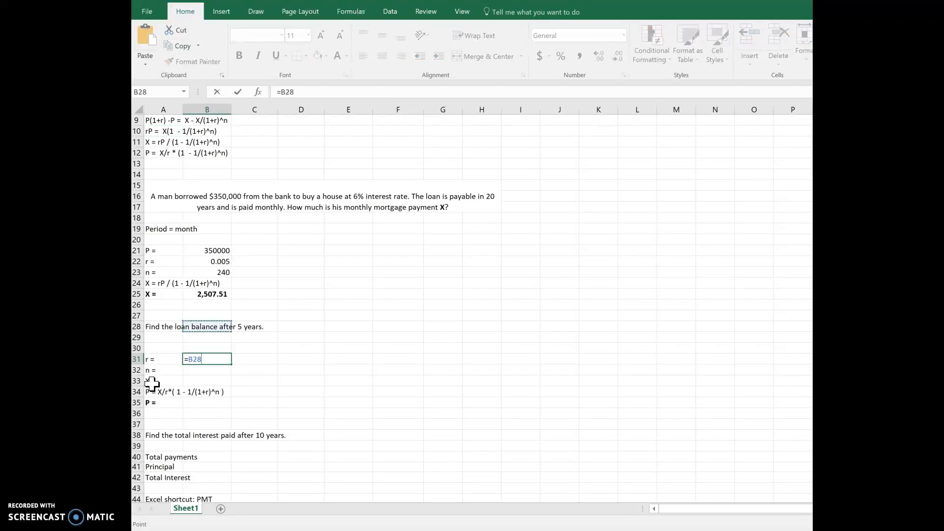
key("Return")
key("Up")
key("Up")
key("Up")
key("Up")
key("Up")
key("Up")
key("Up")
key("Up")
key("Up")
key("Up")
- Enter the remaining number of periods n in cell B32 as =15*12
key("Down")
key("Down")
key("Down")
key("Down")
key("Down")
key("Down")
key("Down")
key("Down")
key("Down")
key("Down")
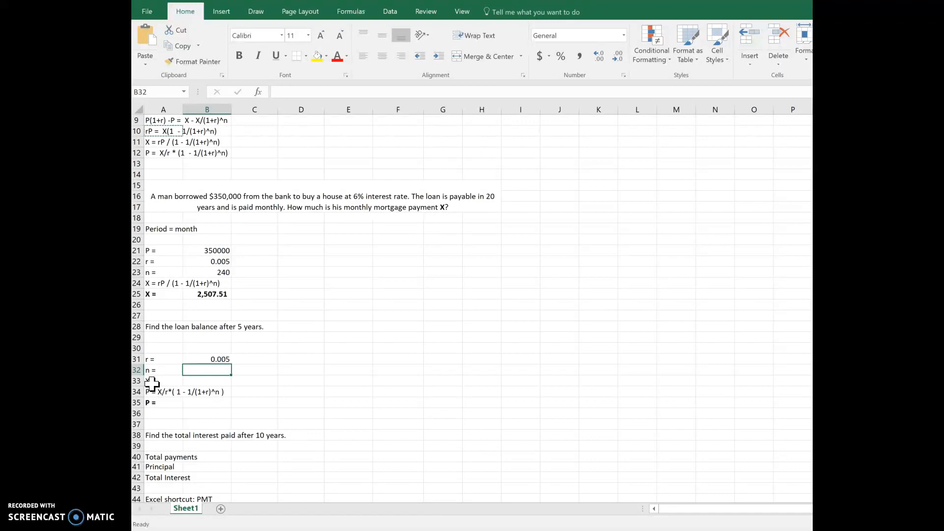
type("=15")
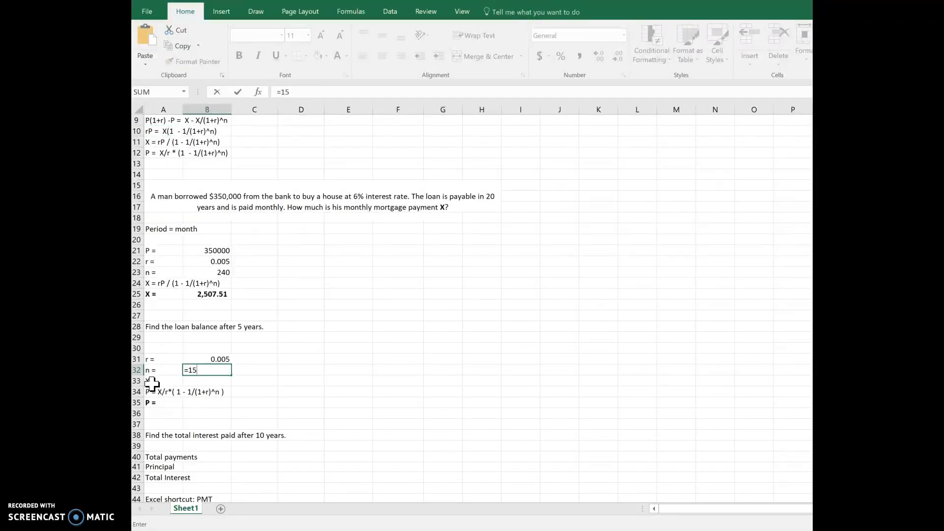
type("*12")
key("Return")
key("Up")
key("Down")
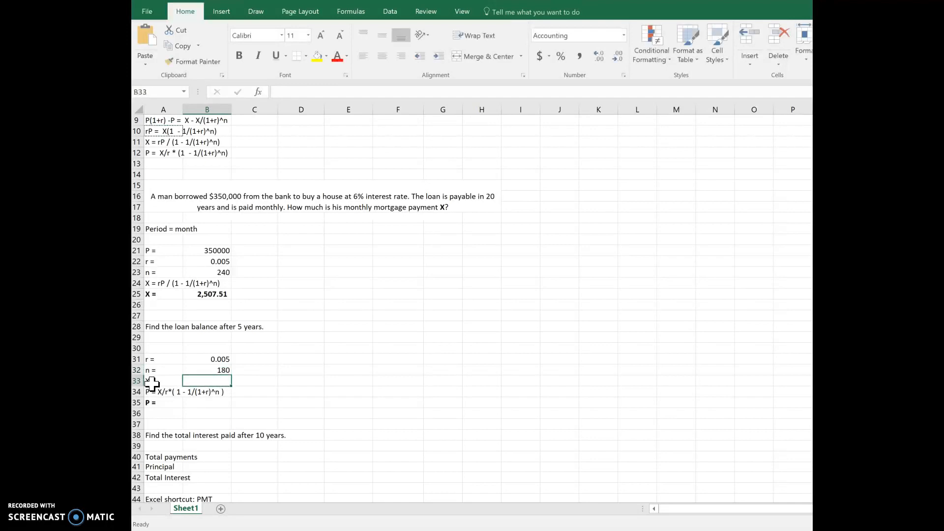
- Link X in cell B33 to the monthly payment calculated in cell B25
type("=")
key("Up")
key("Up")
key("Up")
key("Up")
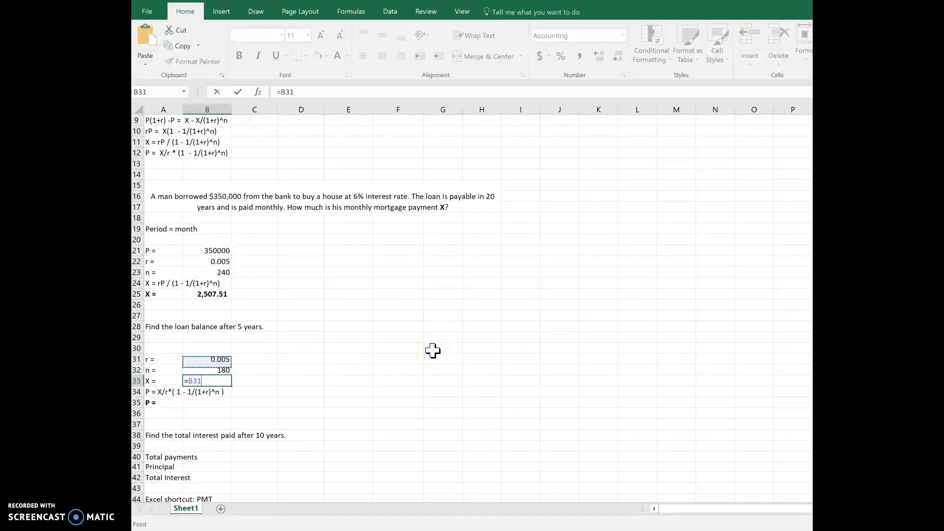
key("Up")
key("Up")
key("Up")
key("Up")
key("Return")
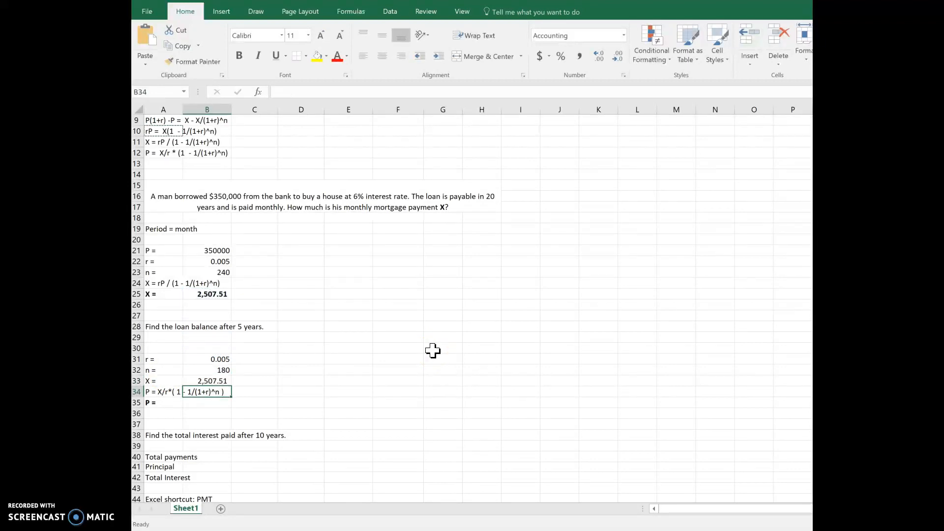
- Begin the loan balance formula in cell B35 with X divided by r, as =B33/B31
key("Down")
key("Up")
key("Left")
key("Right")
key("Down")
type("=")
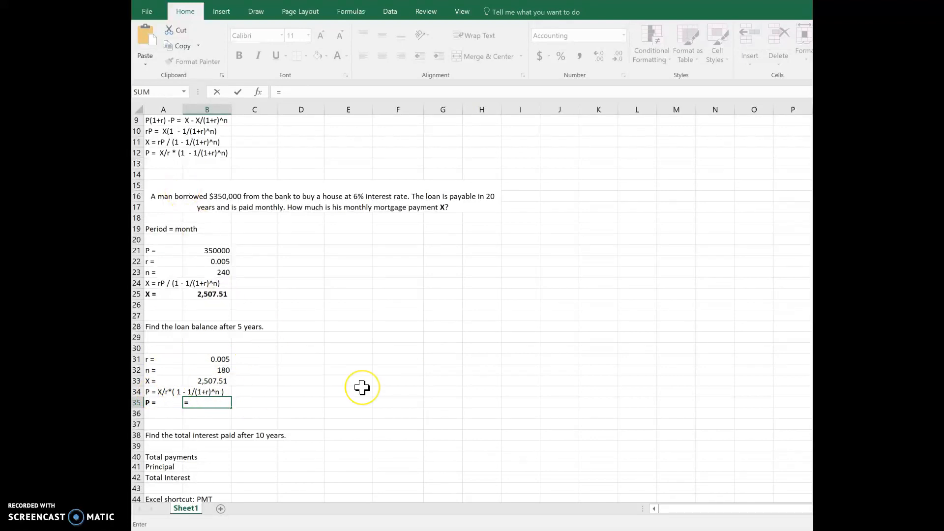
key("Up")
key("Up")
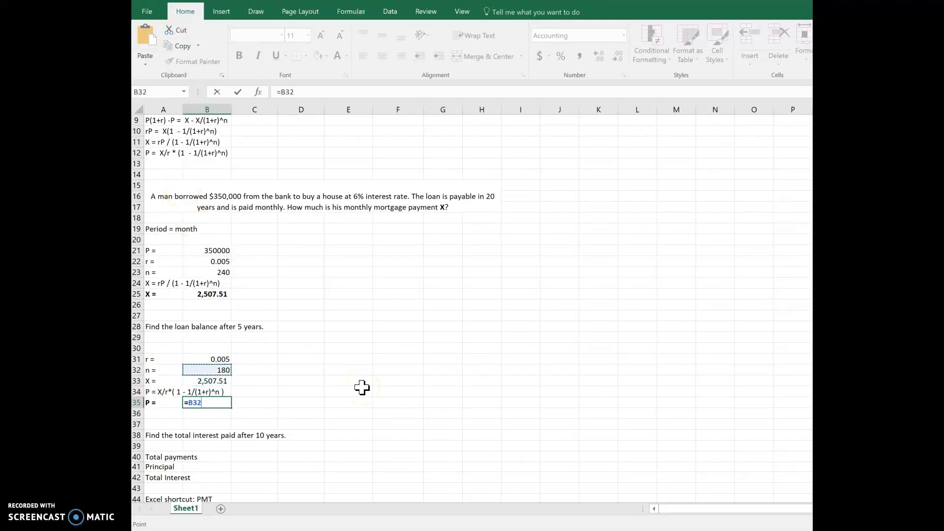
type("/")
key("Up")
key("Up")
key("Up")
key("Up")
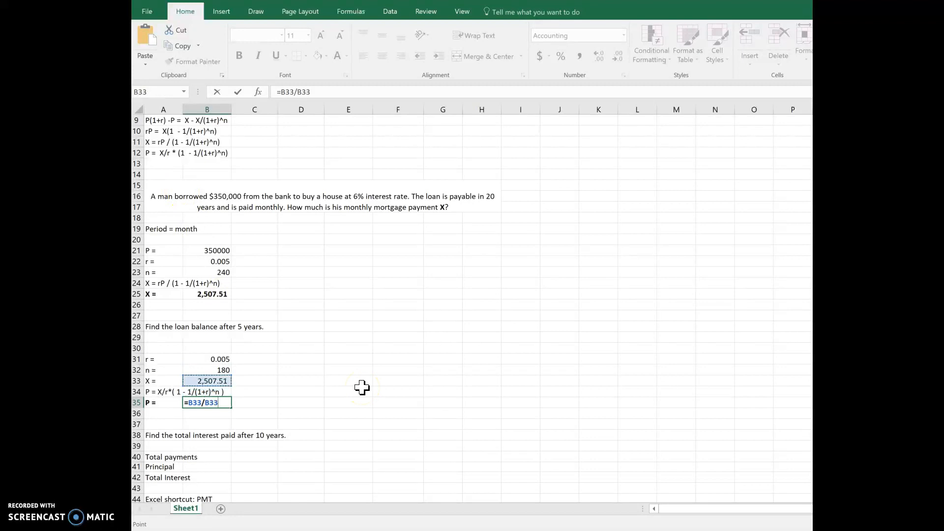
- Complete the B35 formula by multiplying with the discount factor (1-1/(1+B31)^B32)
type("*(1-")
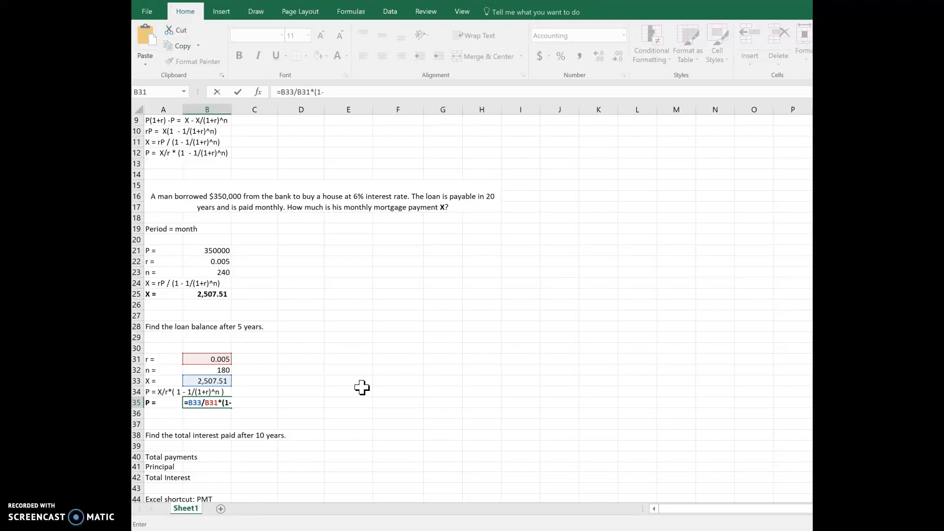
type("1/(1+")
key("Up")
key("Up")
key("Up")
key("Up")
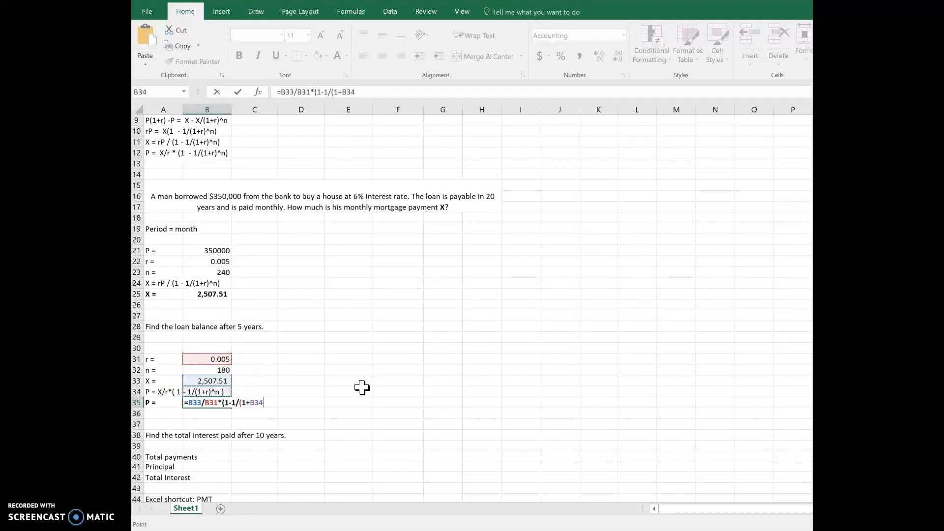
type(")^")
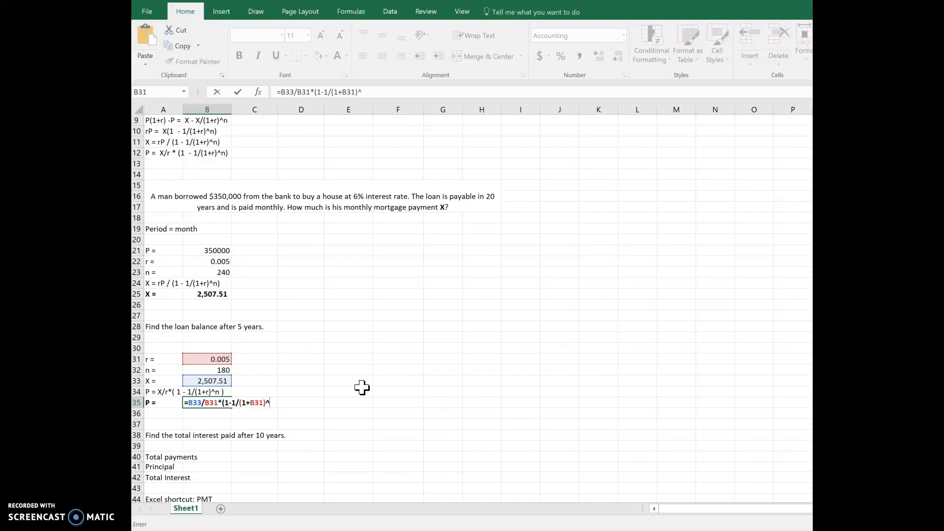
key("Up")
key("Up")
key("Up")
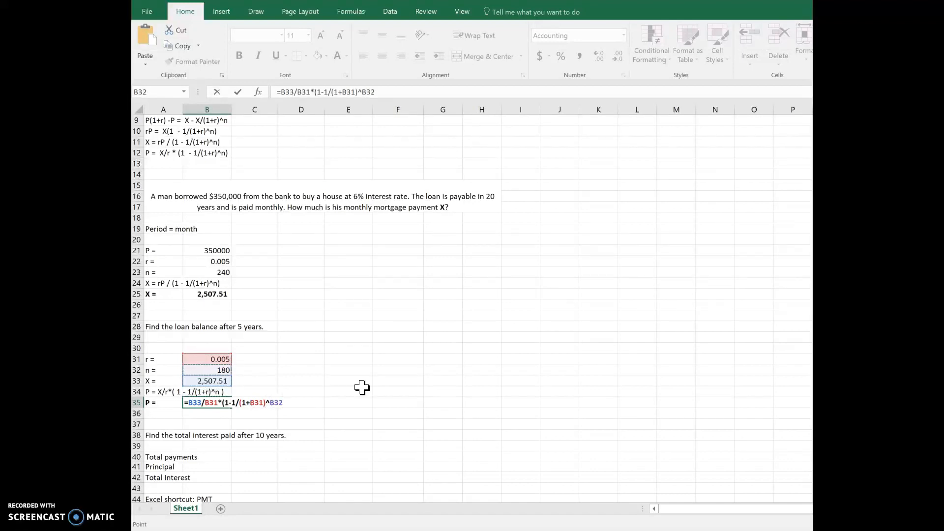
key("Return")
key("Up")
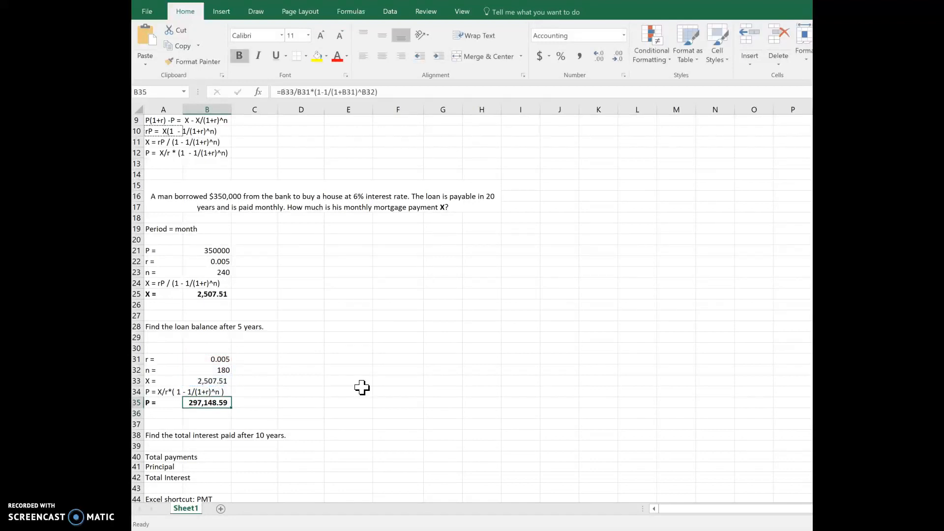
- Review the loan balance result in row 35 and the total interest question in row 38
key("Left")
key("Down")
key("Up")
key("Right")
key("Down")
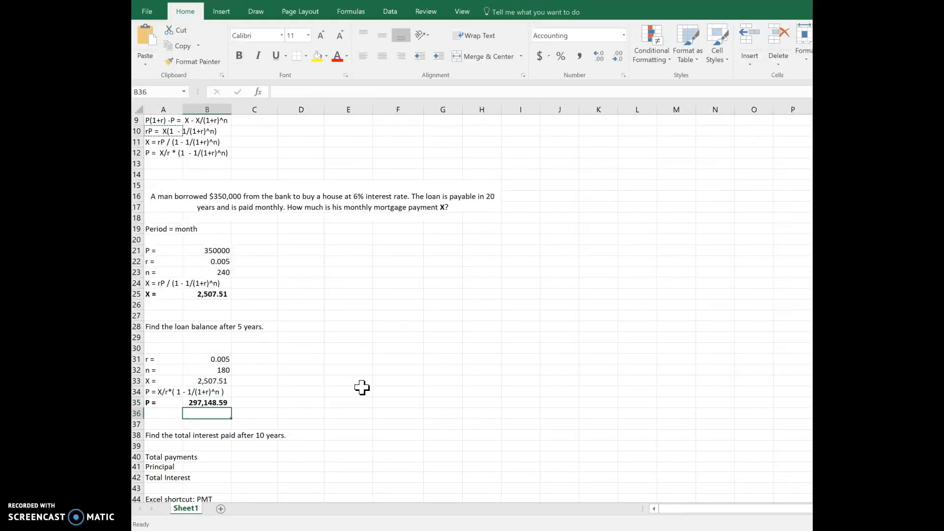
key("Left")
key("Down")
key("Down")
key("Down")
key("Down")
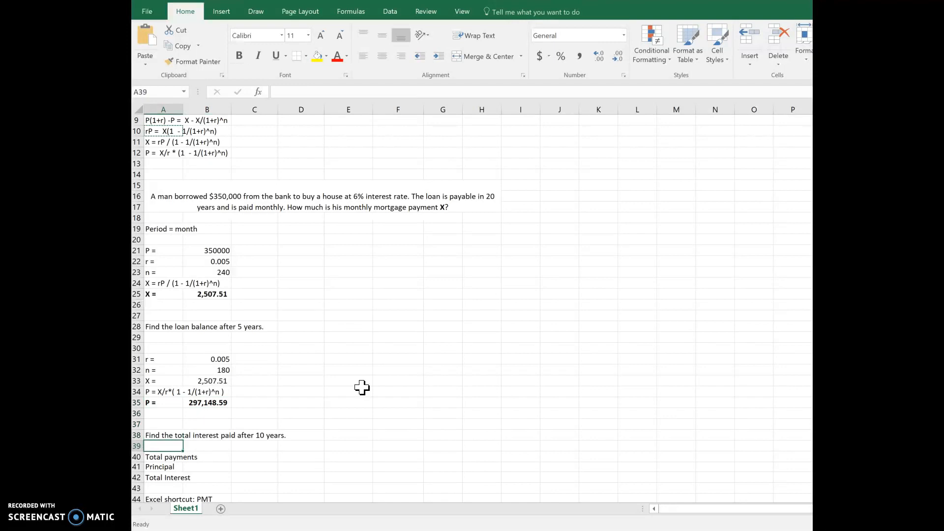
key("Up")
key("Up")
- Change the question in cell A38 to ask for the total interest paid after 5 years
double_click(157, 436)
left_click(260, 436)
double_click(260, 436)
type("5")
key("Return")
- Calculate the total payments in cell C40 as =B25*5*12
key("Down")
key("Right")
key("Right")
type("=")
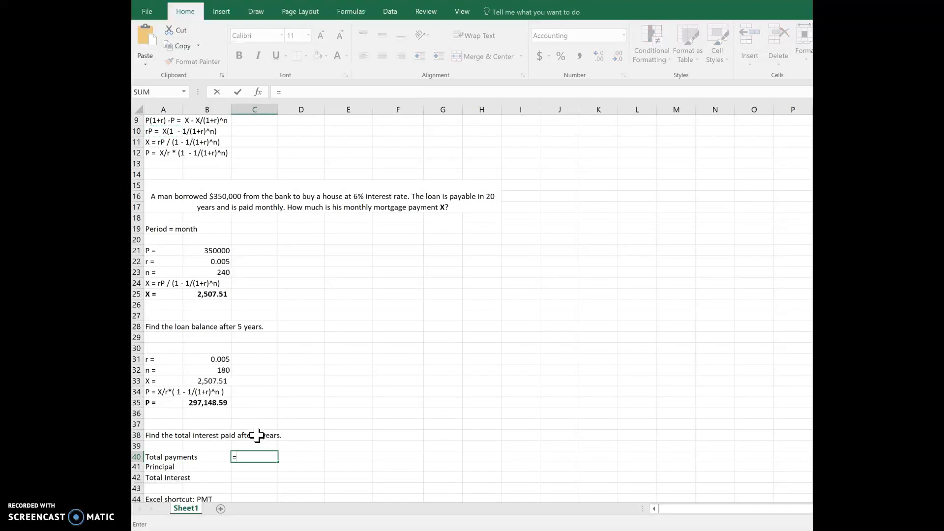
left_click(206, 295)
type("*")
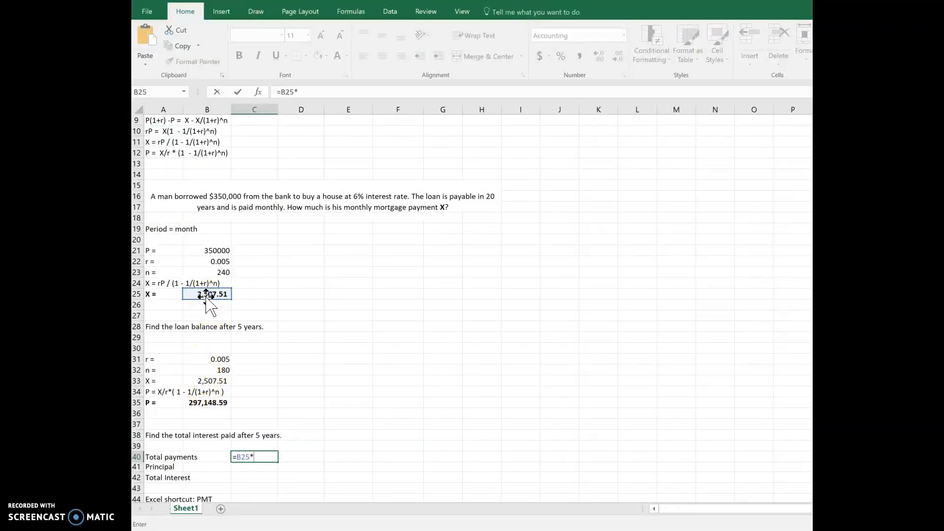
type("5*12")
key("Return")
key("Up")
key("Down")
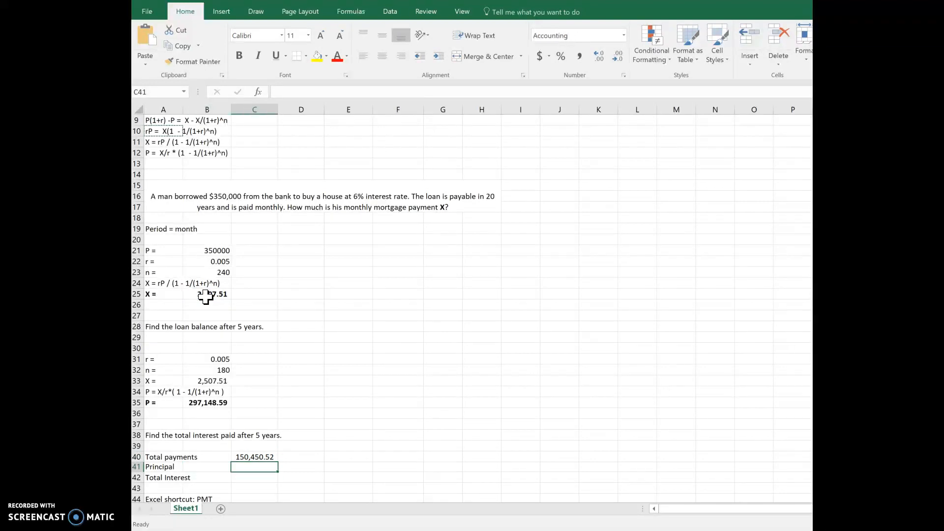
- Calculate the principal paid in cell C41 as the original loan minus the remaining balance, =B21-B35
type("=")
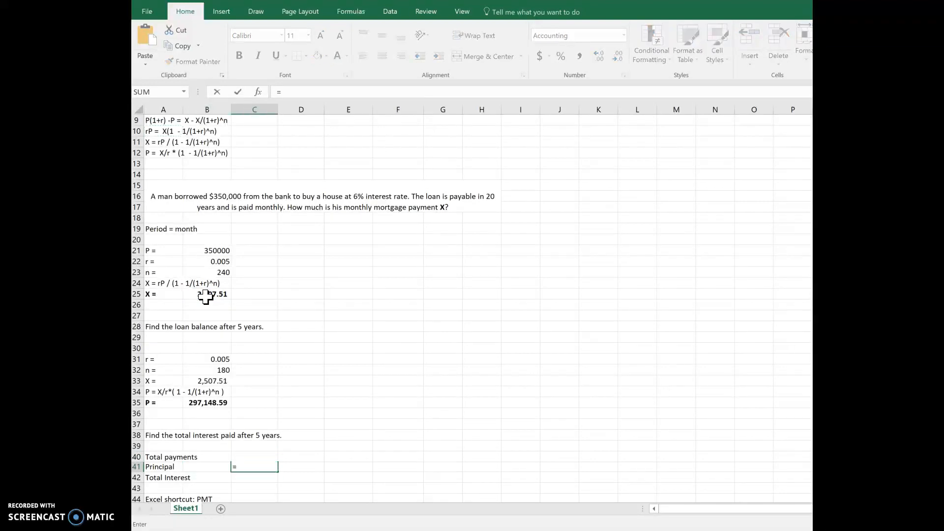
left_click(209, 251)
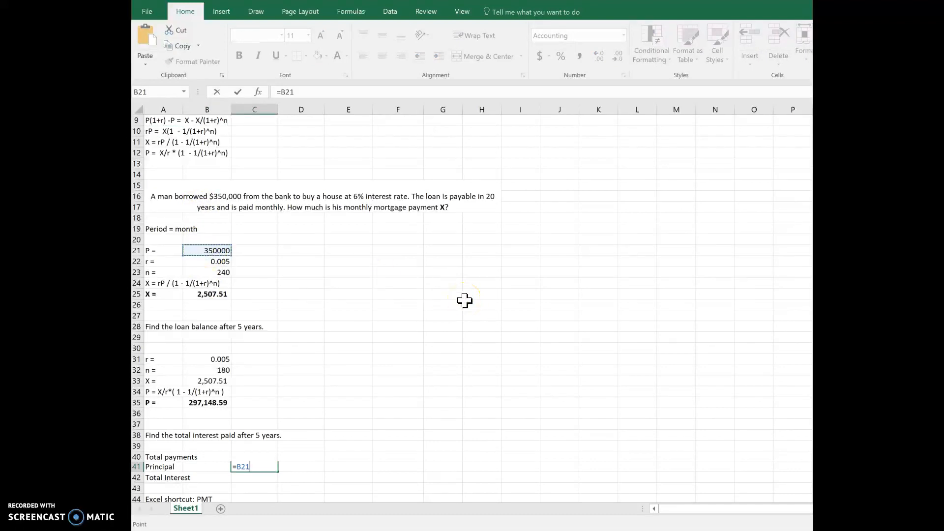
type("-")
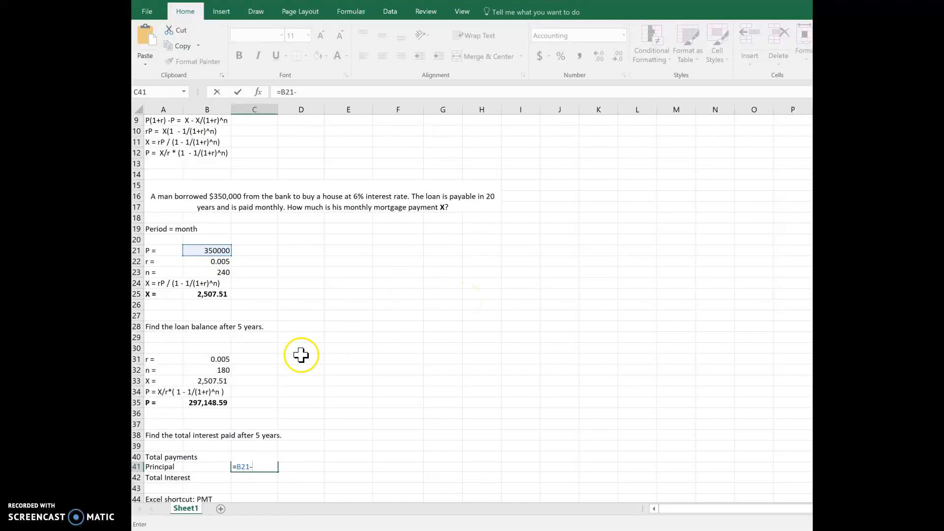
left_click(189, 403)
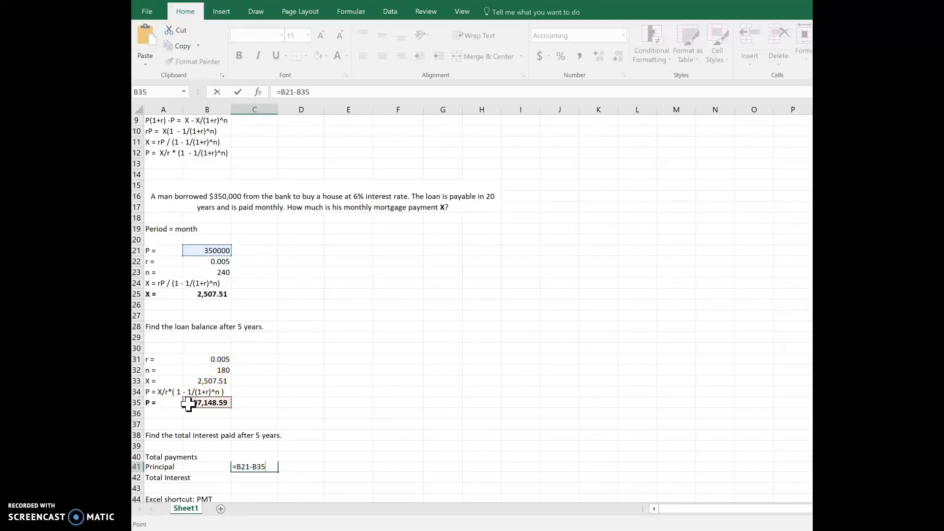
key("Return")
key("Up")
key("Left")
key("Left")
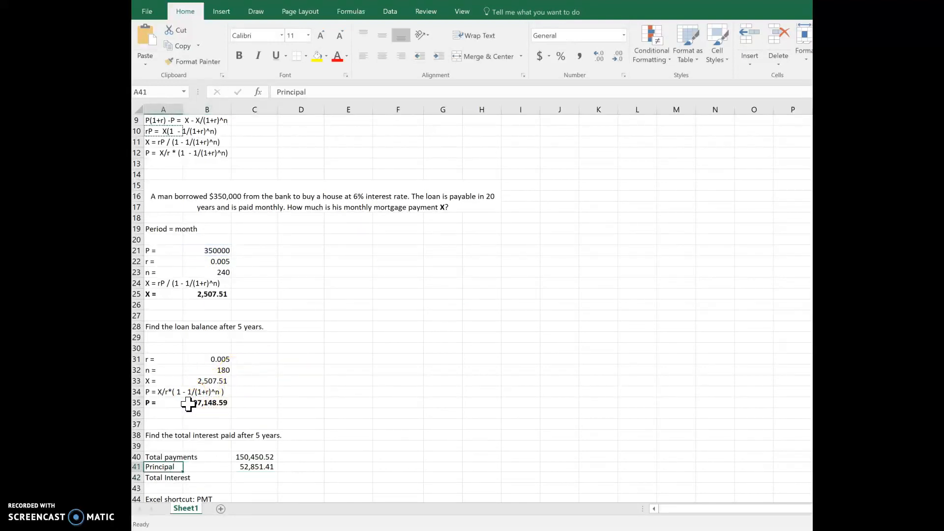
- Calculate the total interest in cell C42 as total payments minus principal, =C40-C41
key("Right")
key("Right")
key("Down")
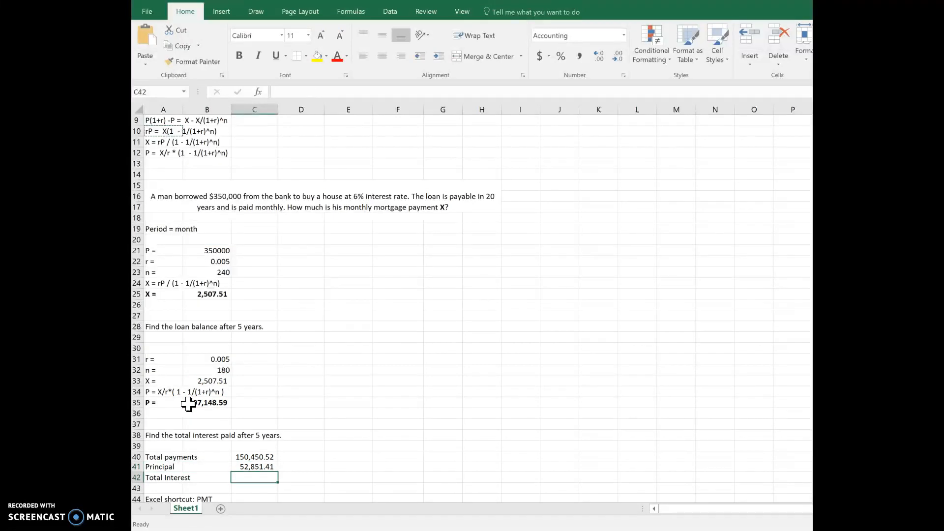
type("=")
key("Up")
key("Up")
type("-")
key("Up")
key("Return")
key("Up")
- Link P in cell B46 of the PMT section to the loan amount in cell B21
scroll(188, 404, "down", 5)
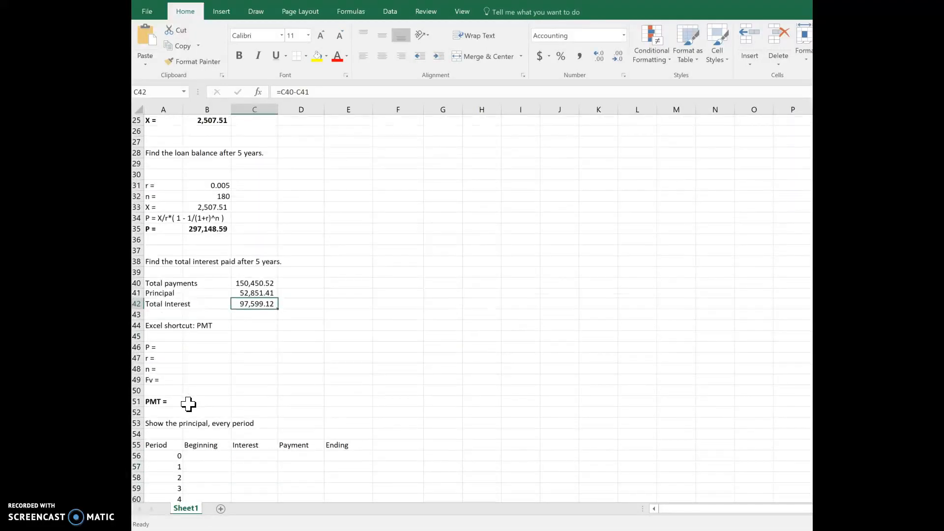
left_click(195, 348)
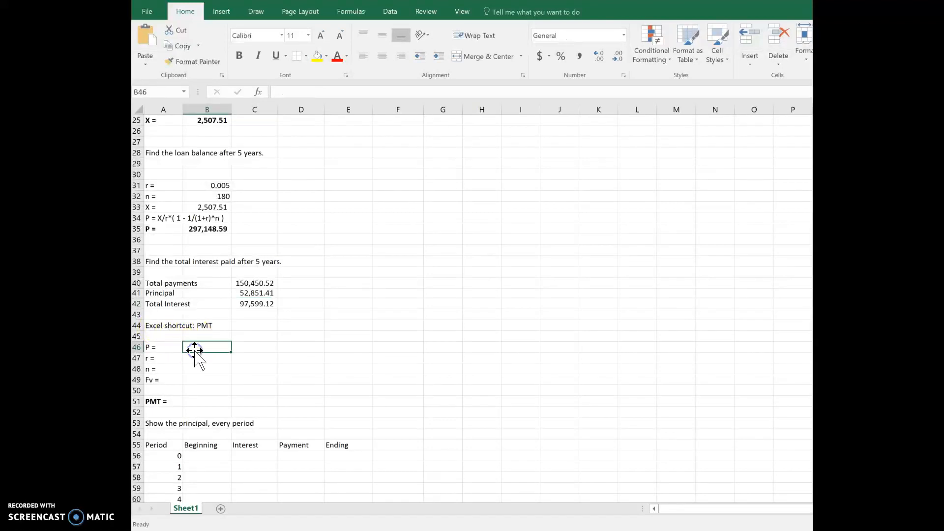
type("=")
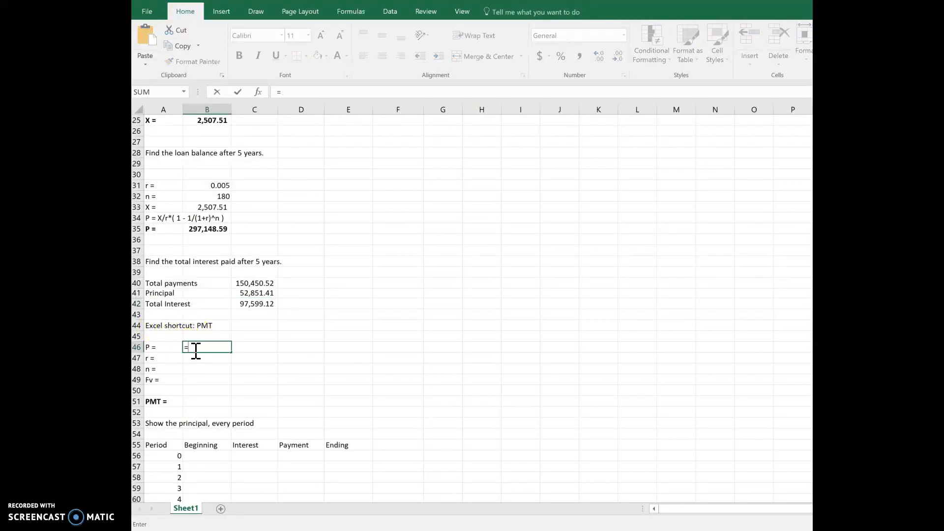
scroll(210, 268, "up", 3)
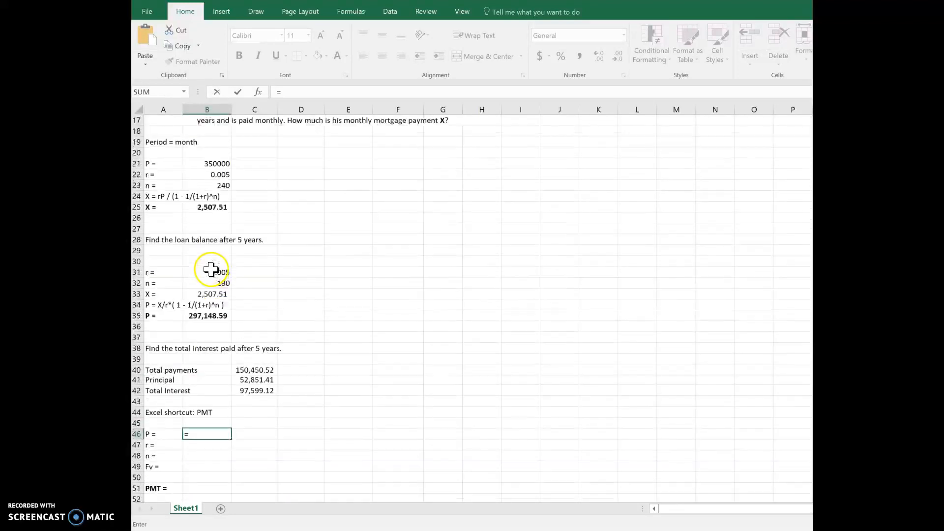
left_click(197, 163)
key("Return")
key("Up")
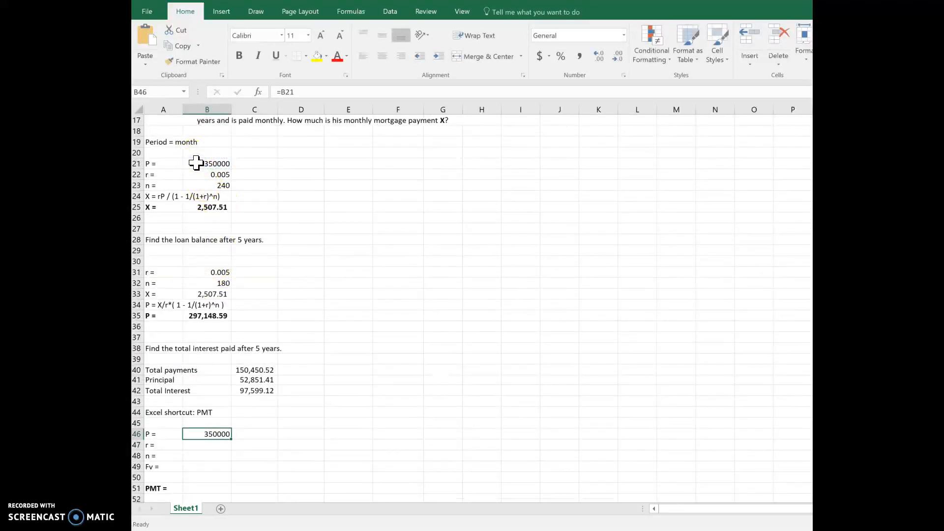
- Copy the B46 link down to cells B47 and B48 to bring in r and n
key("Down")
key("Down")
key("Up")
key("Up")
key("ctrl+c")
key("shift+Down")
key("shift+Down")
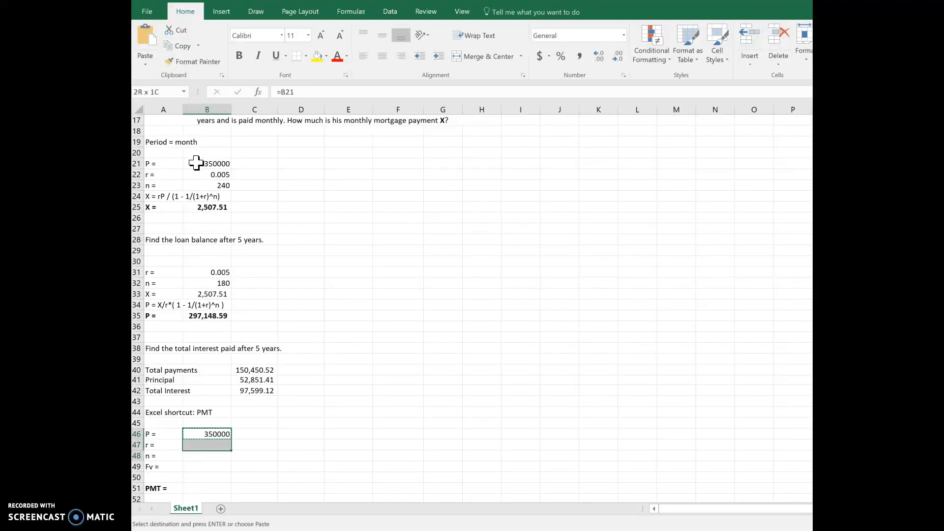
key("ctrl+v")
key("Down")
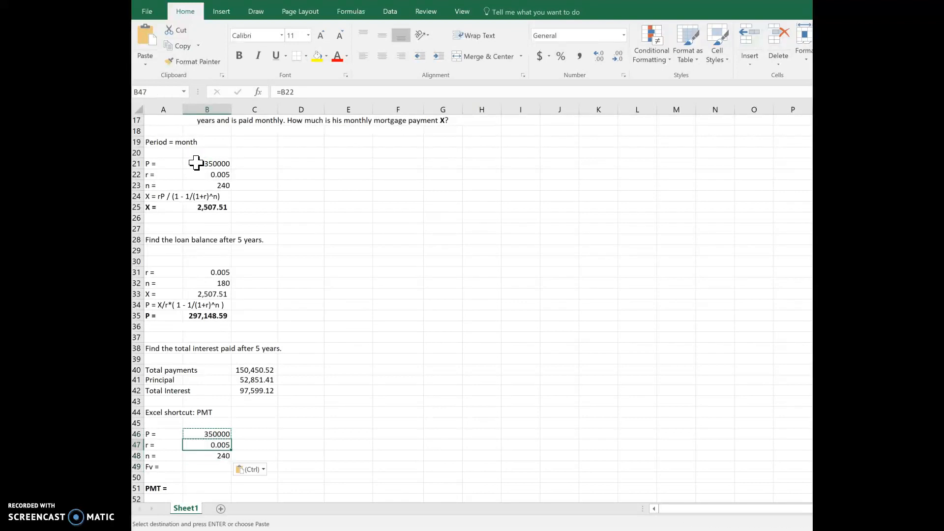
- Enter 0 as the future value Fv in cell B49
key("Down")
key("Down")
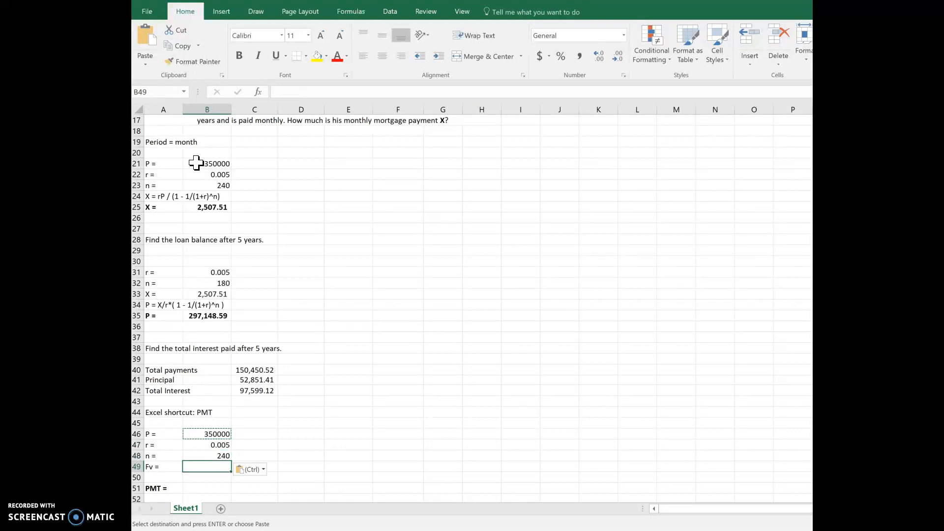
type("0")
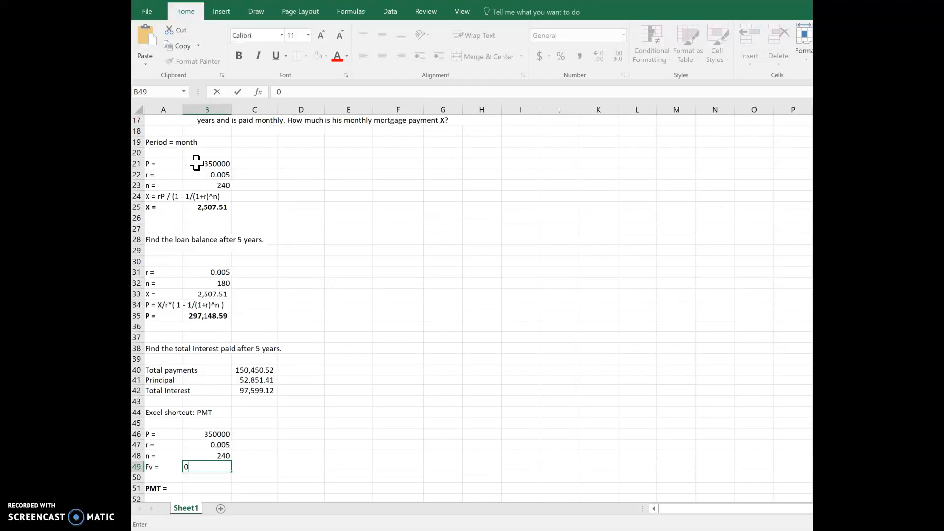
key("Return")
scroll(197, 163, "up", 2)
scroll(197, 163, "down", 5)
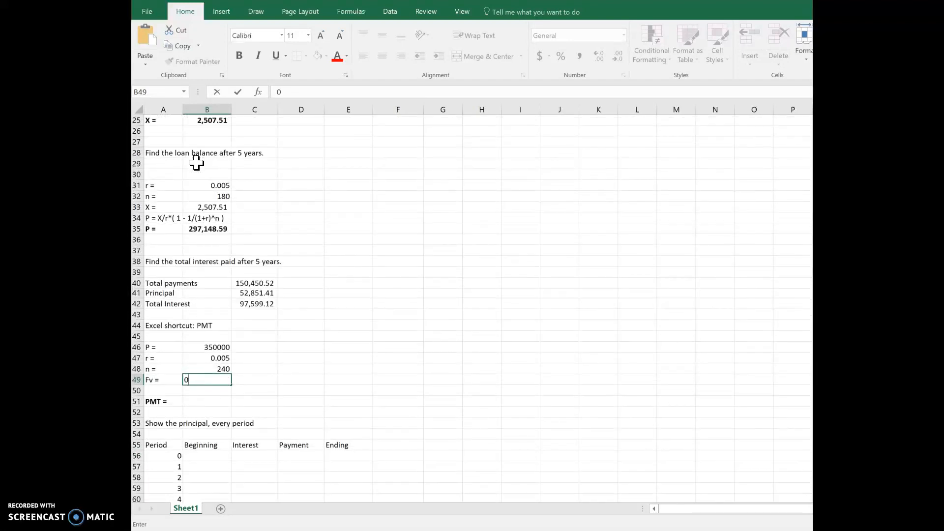
- Start a PMT formula in cell B51 with the periodic rate in B47 as its rate argument
key("Down")
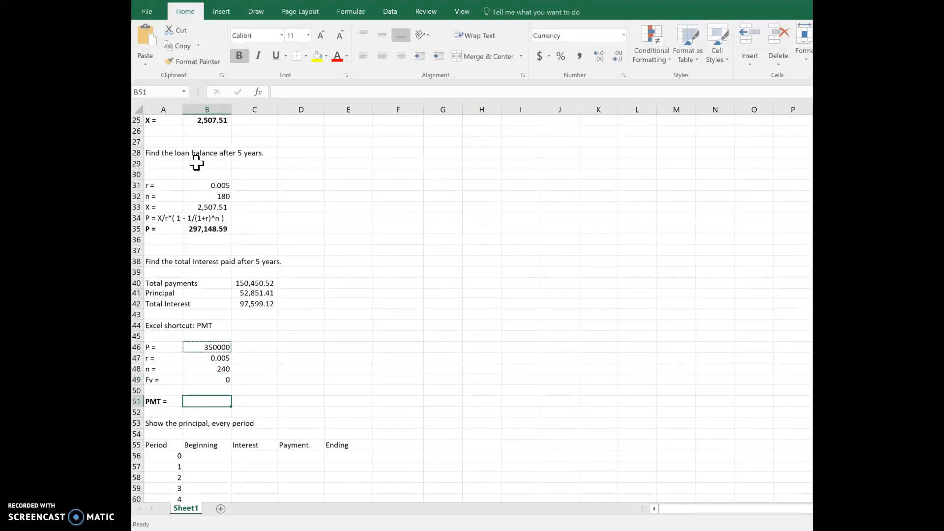
type("=P")
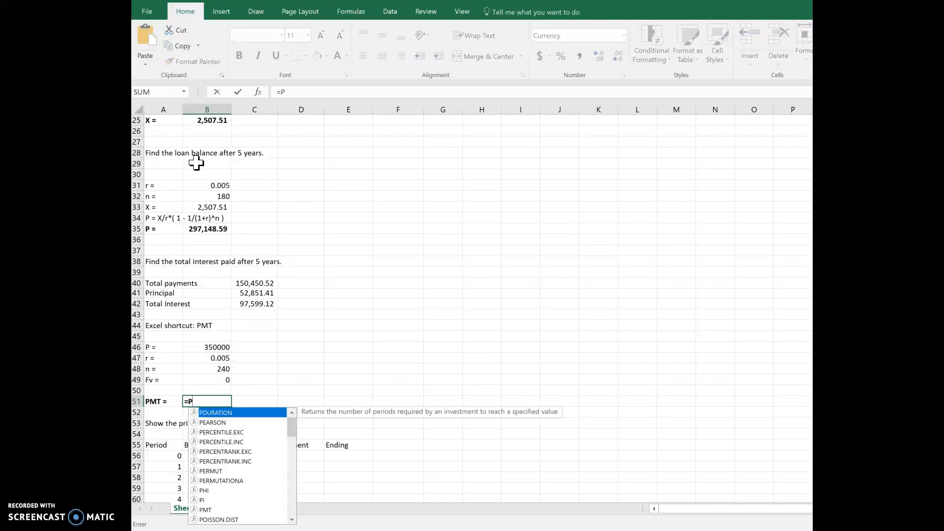
type("MT(")
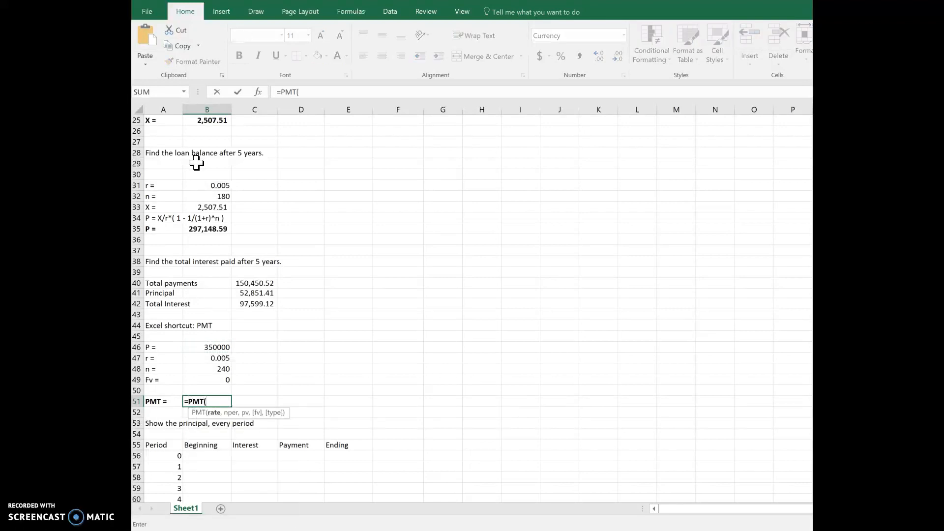
key("Up")
key("Up")
key("Up")
key("Up")
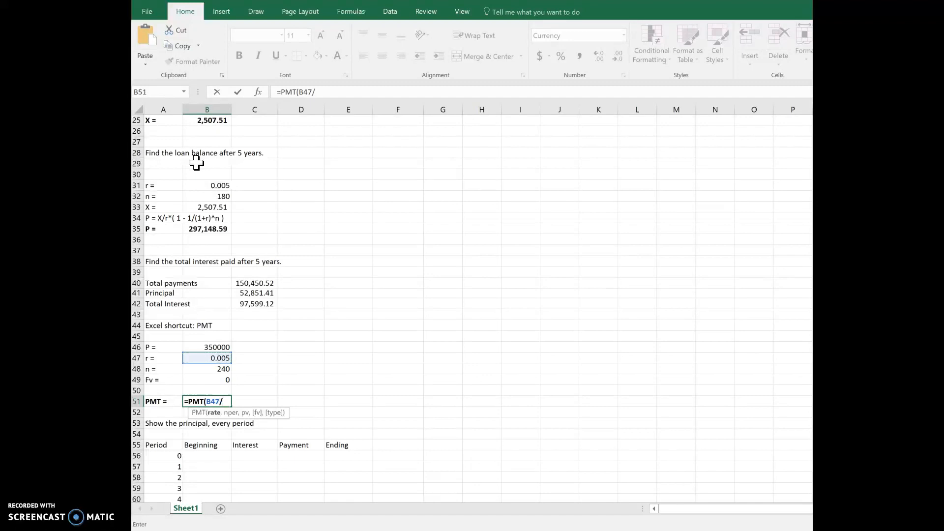
key("Up")
key("Up")
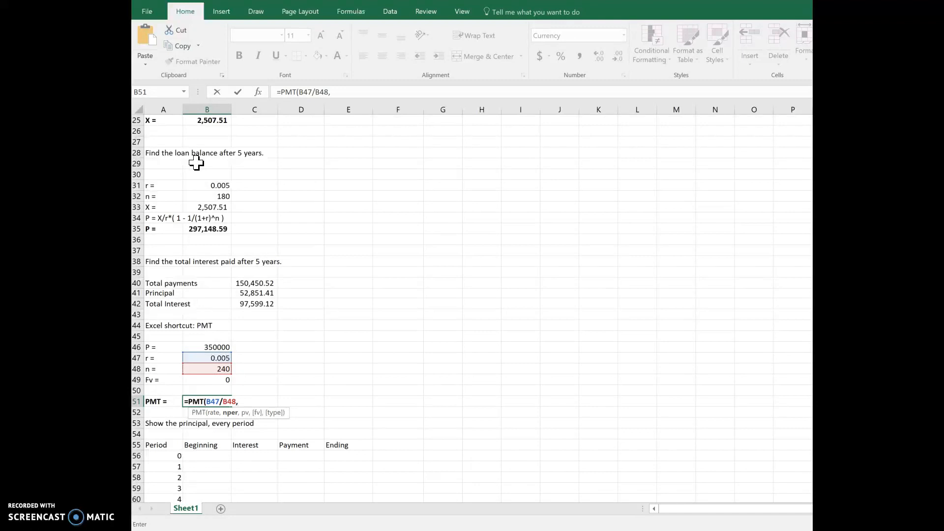
type(",-")
key("Up")
key("Up")
key("Up")
key("Up")
key("Up")
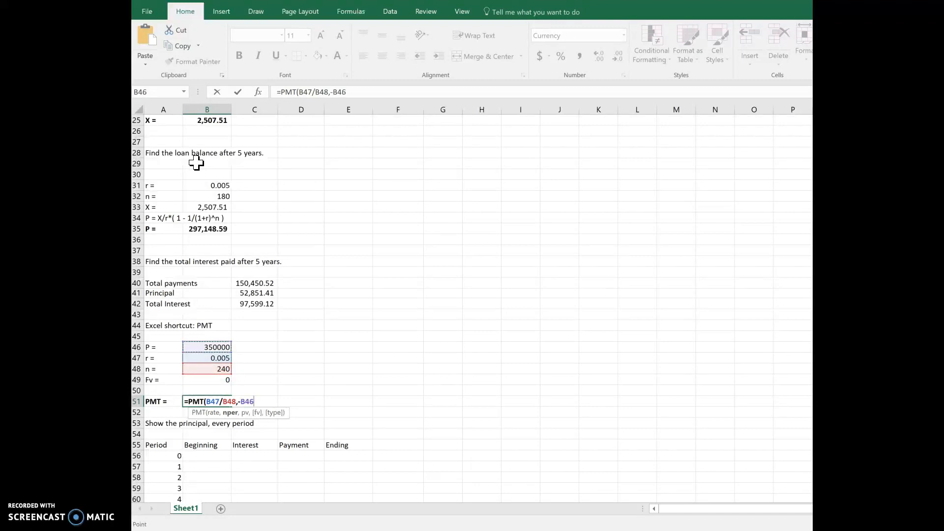
type(",")
key("Up")
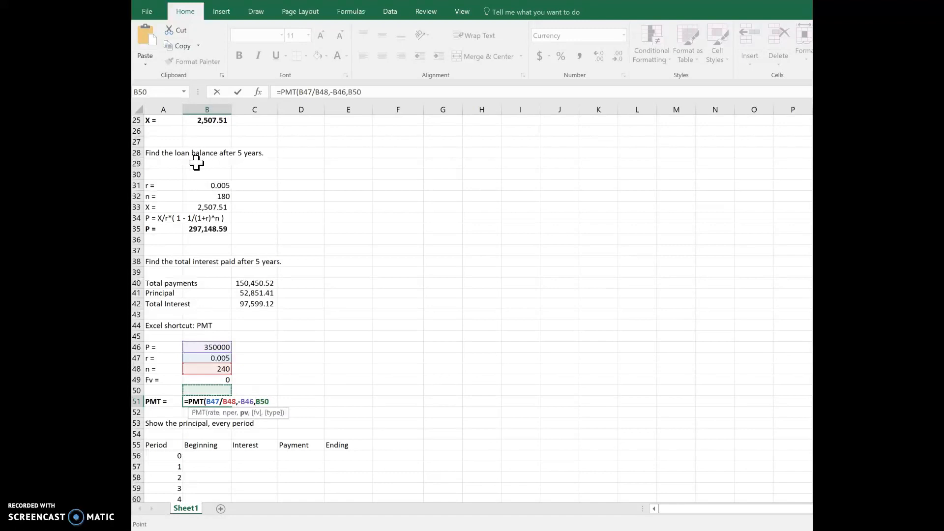
key("BackSpace")
key("BackSpace")
key("BackSpace")
key("BackSpace")
key("BackSpace")
key("BackSpace")
key("BackSpace")
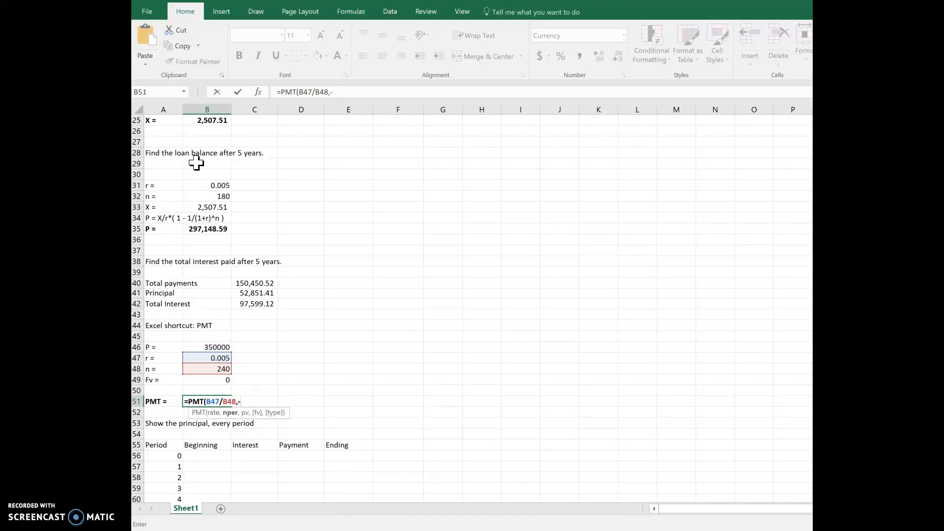
key("BackSpace")
key("BackSpace")
key("BackSpace")
key("BackSpace")
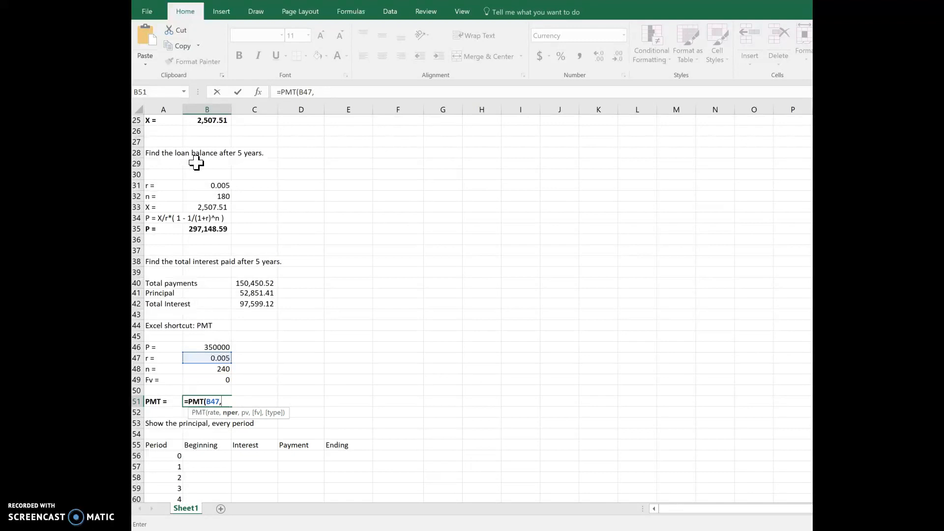
- Complete the payment formula in B51 as =PMT(B47,B48,-B46,B48)
key("Up")
key("Up")
key("Up")
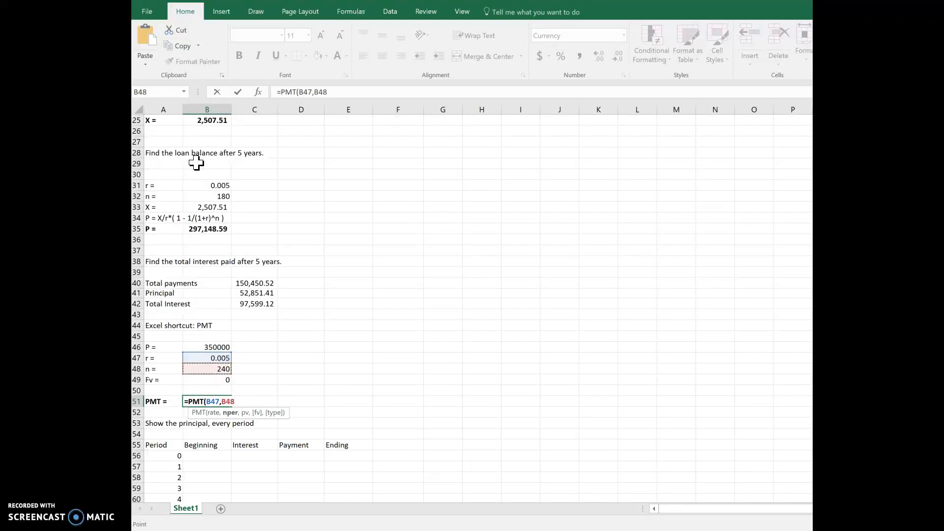
type(",")
key("Up")
key("Up")
key("Up")
key("Up")
key("Up")
key("Up")
key("Down")
type(",")
key("Up")
key("Up")
key("Return")
key("Up")
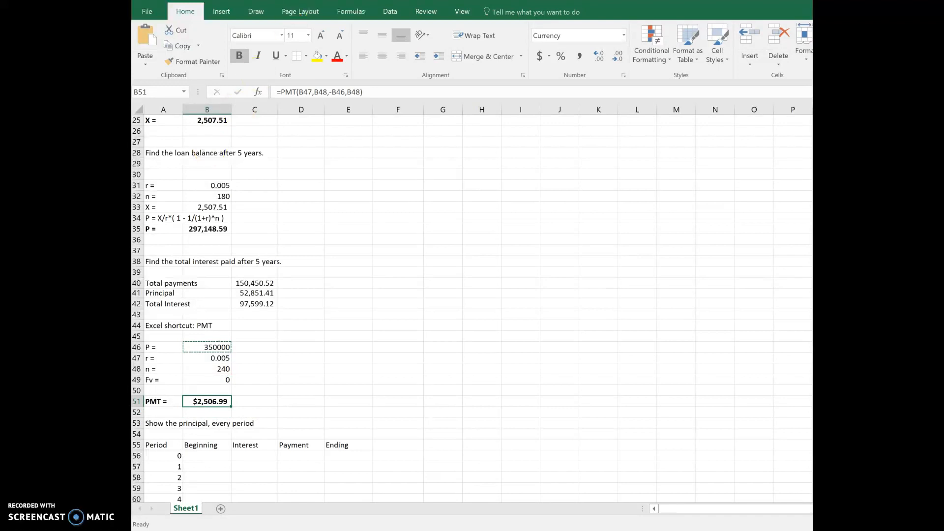
- Replace the future value argument of the PMT formula in B51 with 0, giving =PMT(B47,B48,-B46,0)
double_click(354, 91)
type("0")
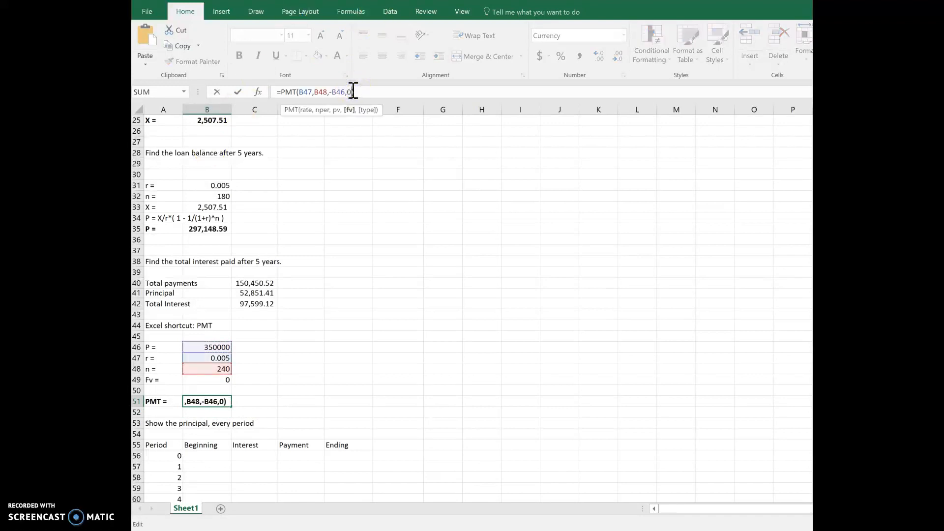
key("Return")
key("Up")
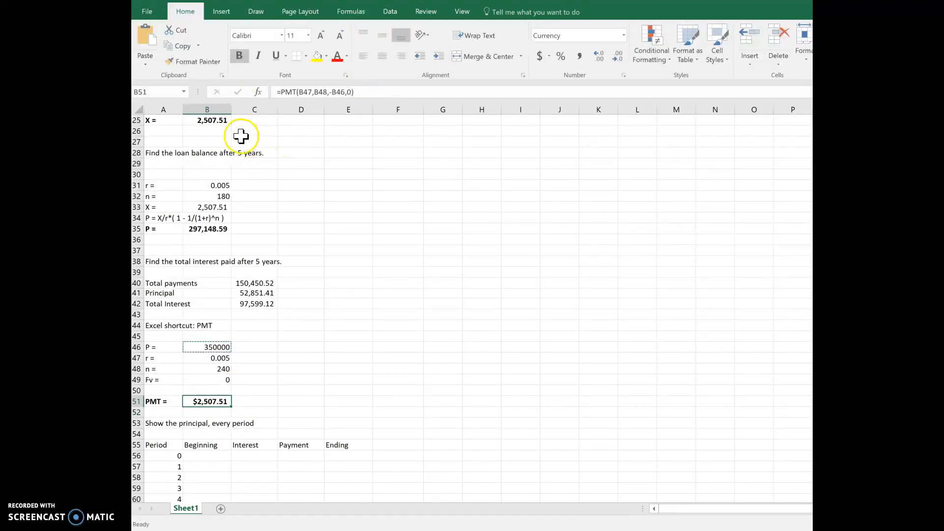
- Compare the manually calculated payment X in row 25 with the PMT result in row 51
left_click_drag(157, 120, 212, 121)
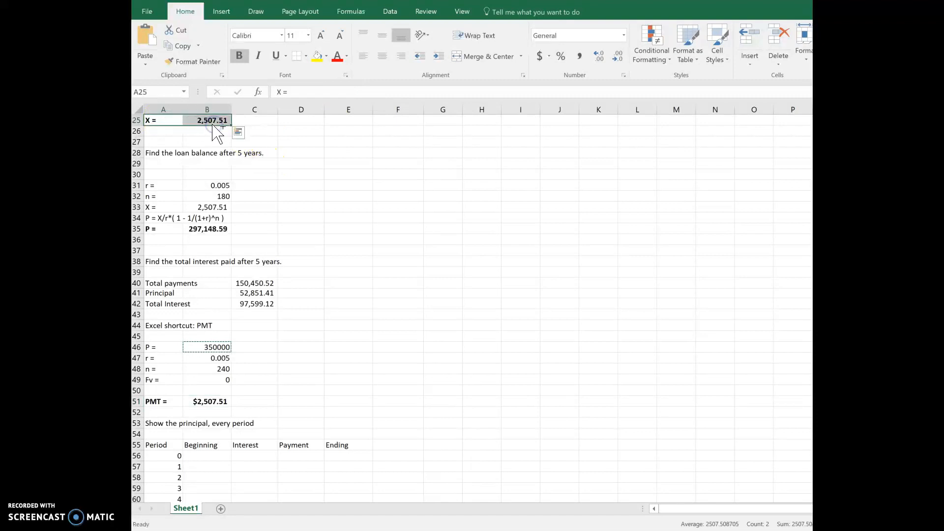
key("ctrl+q")
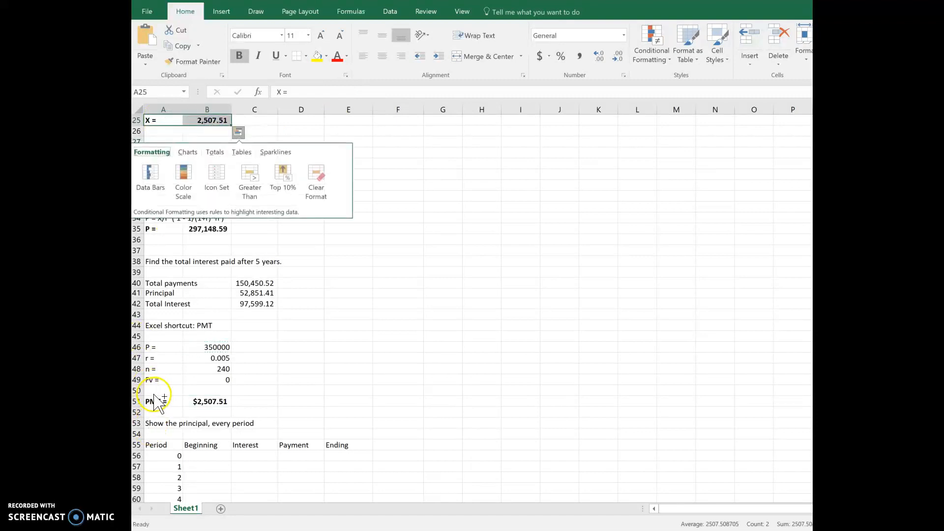
left_click(201, 391)
left_click(178, 400)
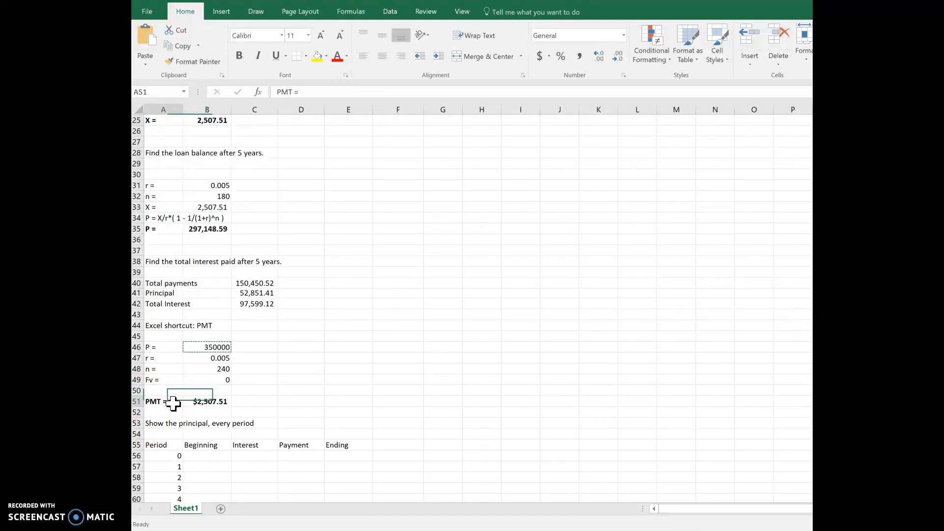
- Link the period 0 ending balance in cell E56 of the schedule to the loan amount in B46
left_click(261, 430)
scroll(265, 431, "down", 2)
left_click(204, 399)
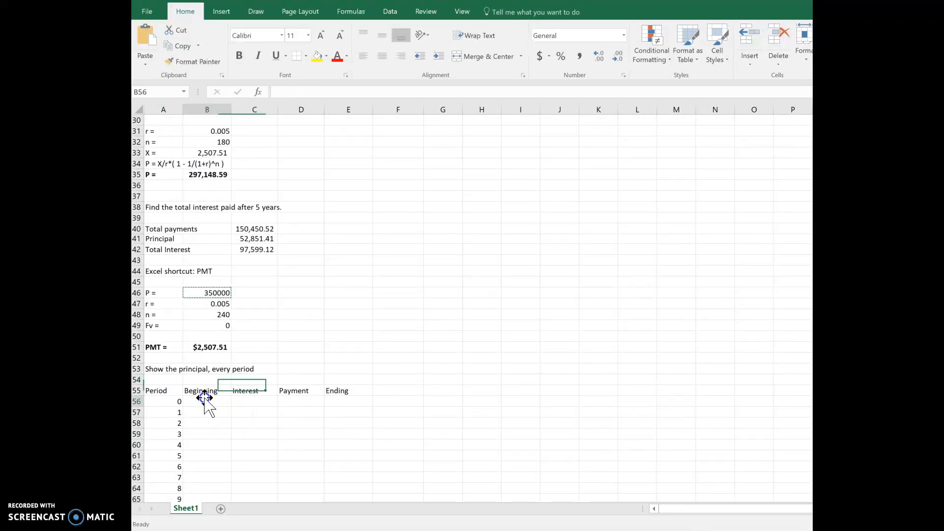
key("Left")
key("Right")
key("Right")
key("Right")
key("Right")
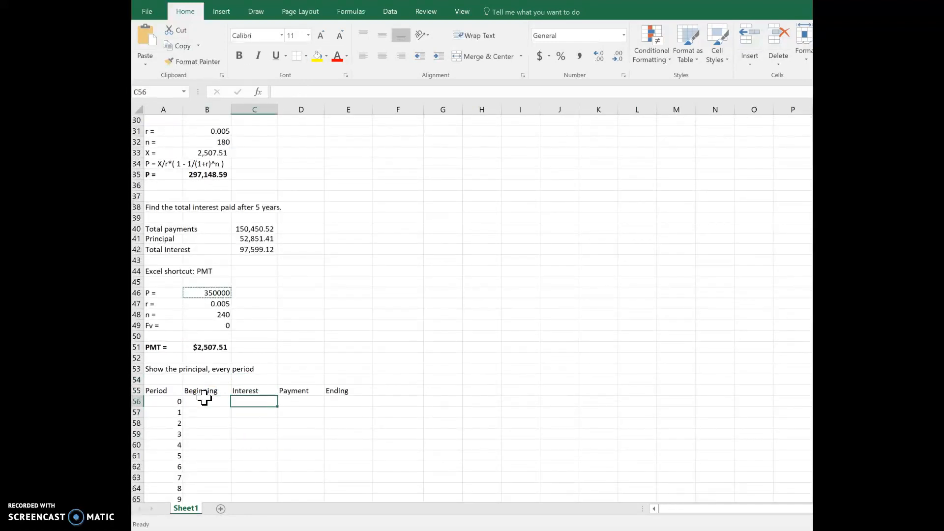
scroll(204, 398, "down", 7)
scroll(204, 397, "up", 5)
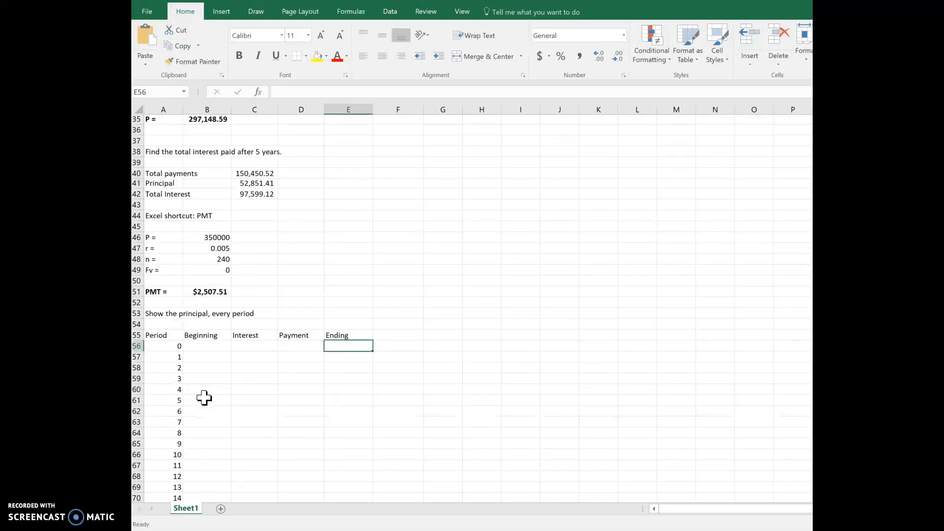
type("=")
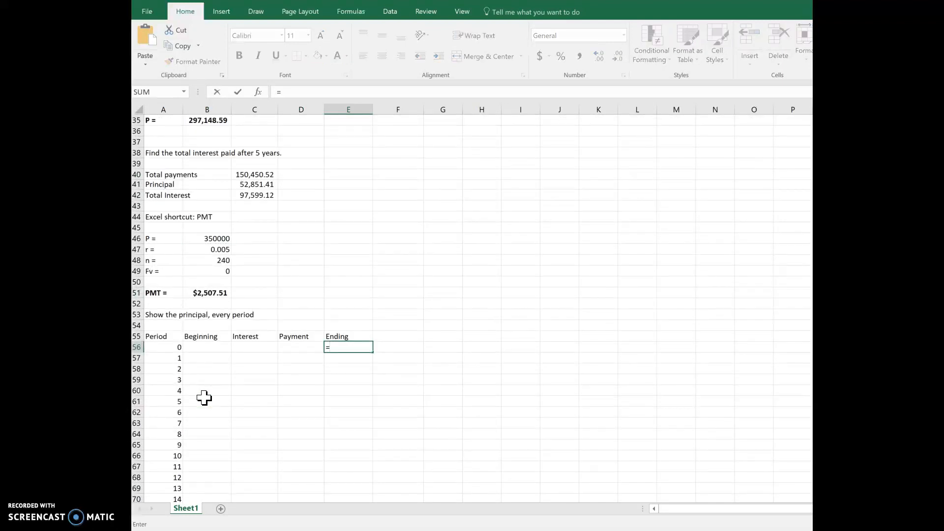
left_click(209, 240)
key("Return")
- Link the period 1 beginning balance in cell B57 to the previous ending balance with =E56
key("Left")
key("Left")
key("Left")
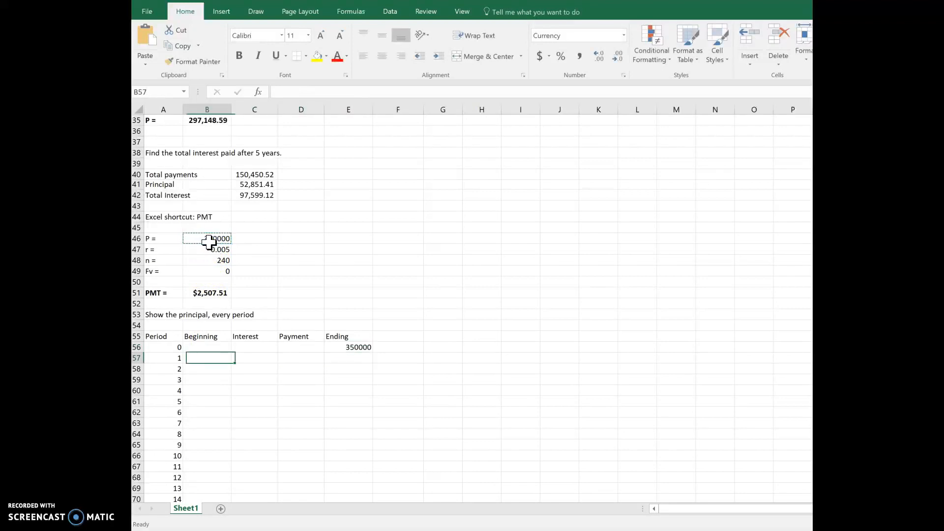
type("=")
key("Up")
key("Right")
key("Right")
key("Right")
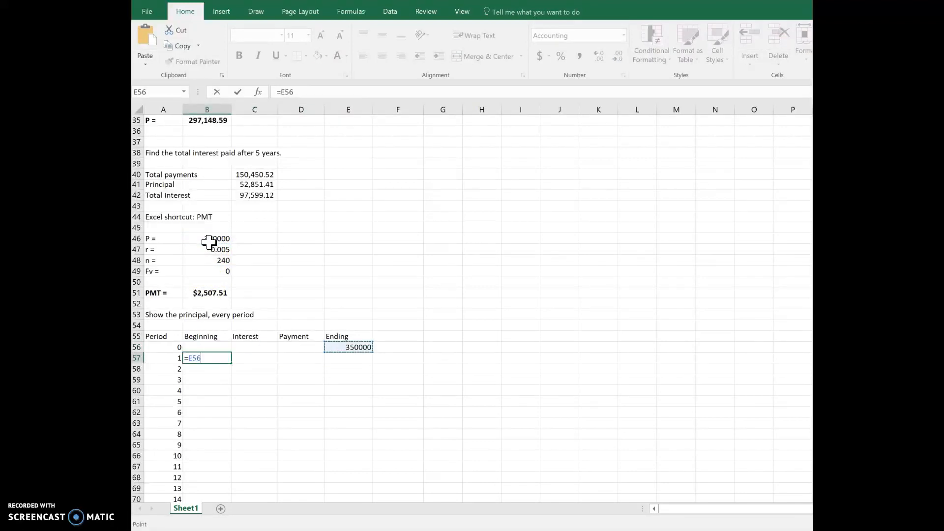
key("Return")
- Calculate the period 1 interest in cell C57 with an absolute rate reference, =B57*$B$47
key("Up")
key("Right")
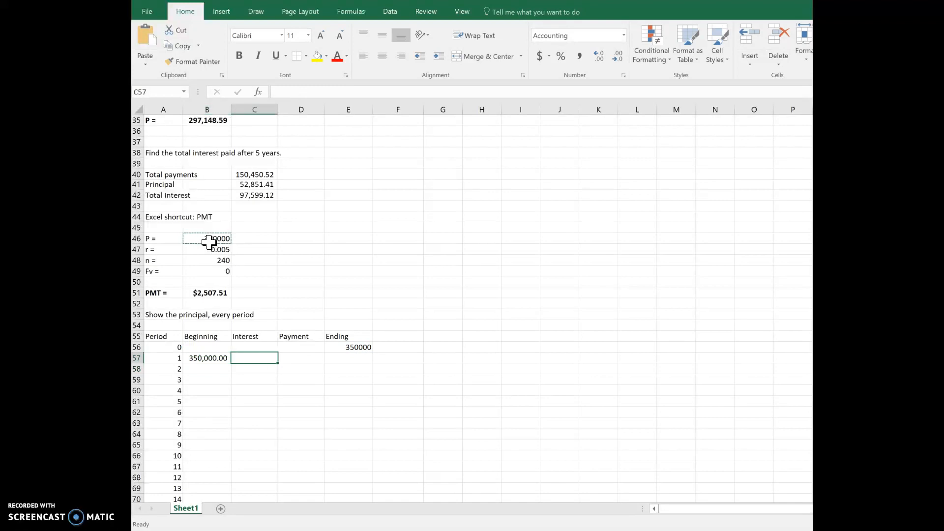
type("=")
key("Left")
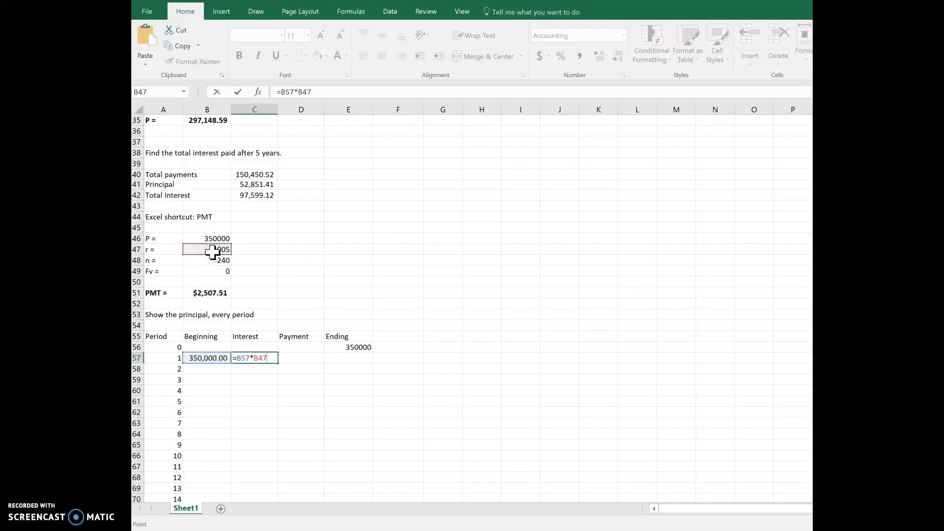
key("ctrl+Return")
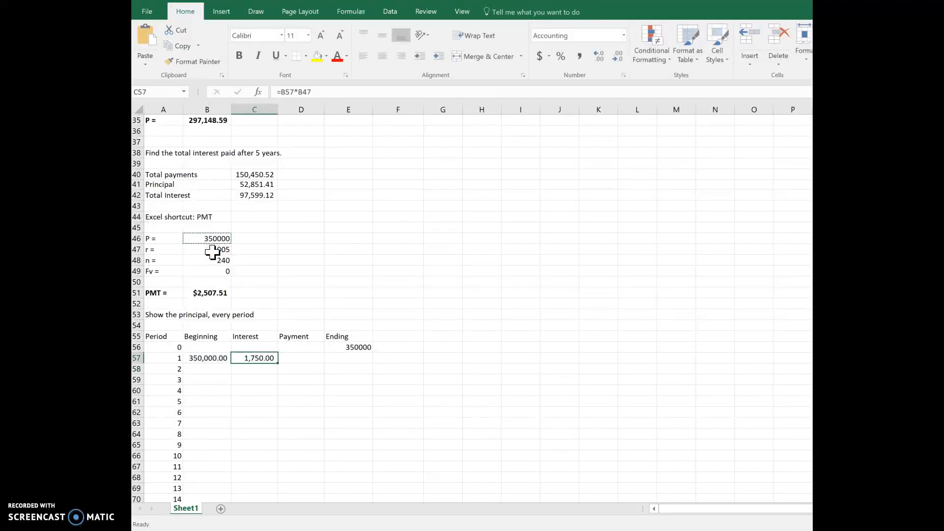
key("F2")
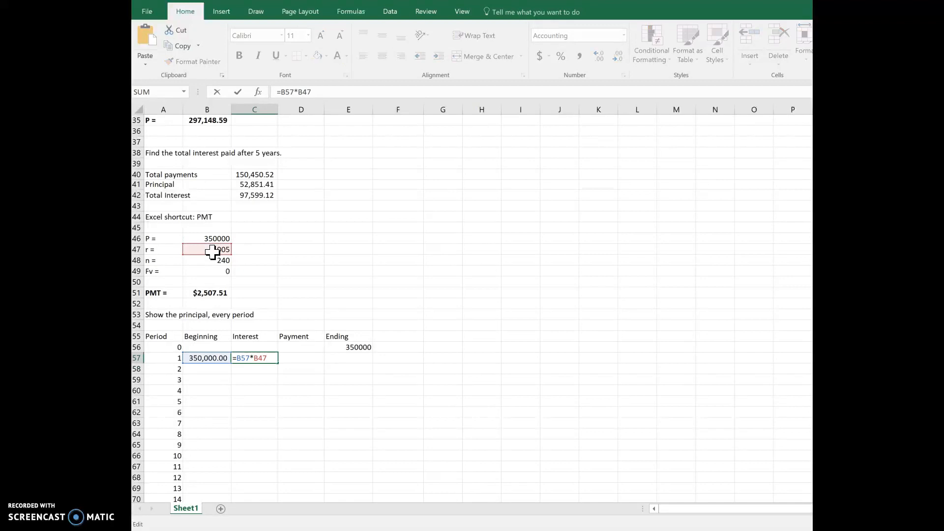
key("ctrl+Return")
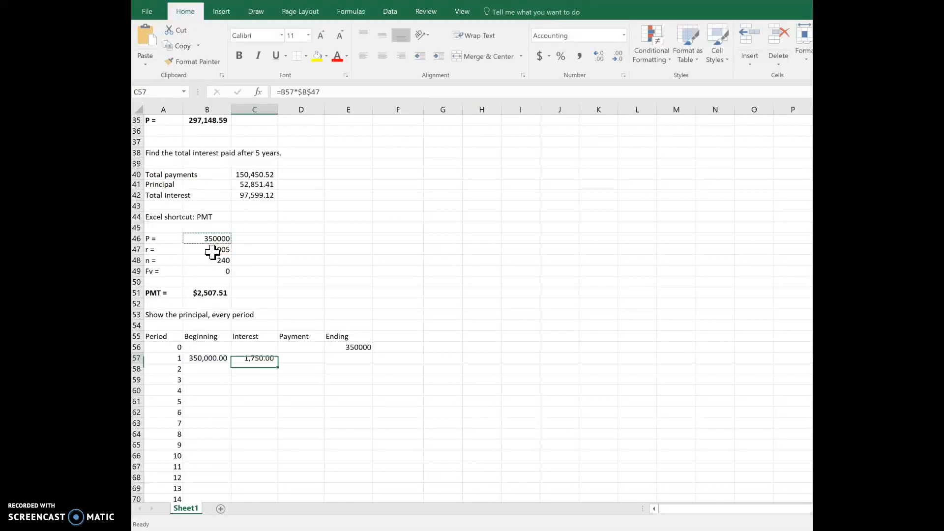
- Link the period 1 payment in cell D57 to the PMT result with the absolute reference =$B$51
key("Right")
type("=")
left_click(208, 294)
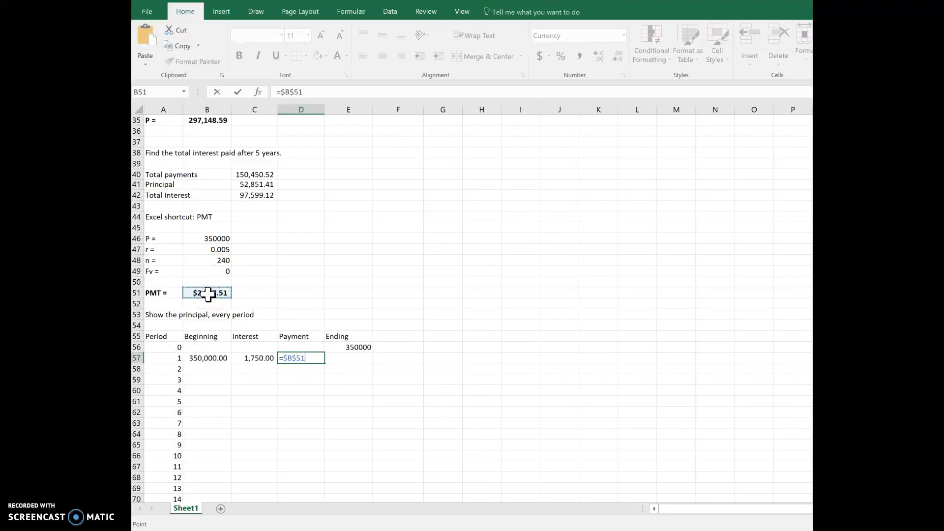
key("Return")
- Calculate the period 1 ending balance in cell E57 as beginning plus interest minus payment, =B57+C57-D57
key("Up")
key("Right")
type("=")
key("Left")
key("Left")
key("Left")
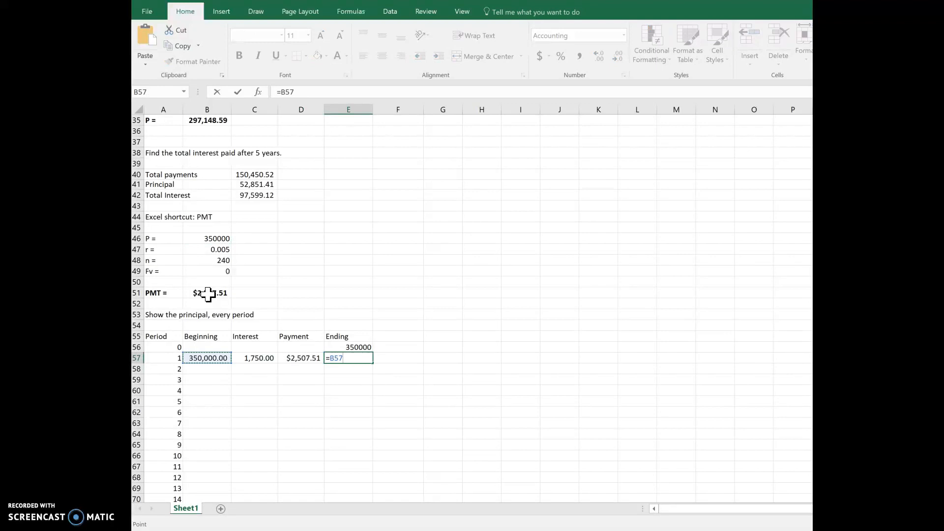
type("+")
key("Left")
key("Left")
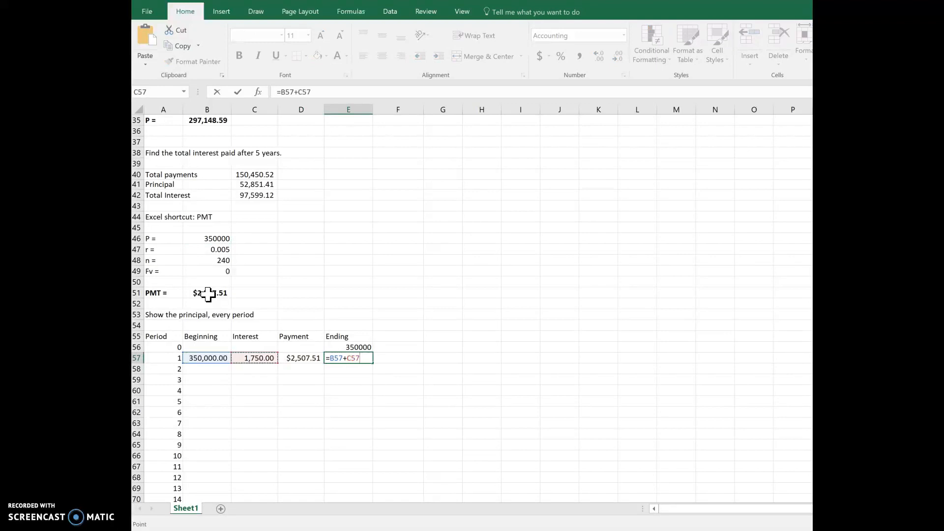
key("Left")
key("Return")
key("Up")
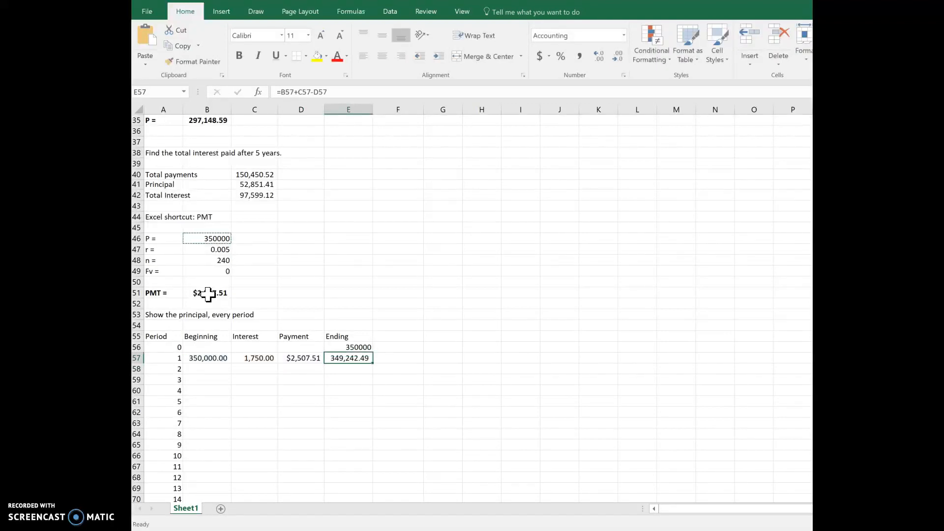
- Delete the period numbers 241 to 360 from column A, starting at cell A297
key("Left")
key("Left")
key("Left")
key("Left")
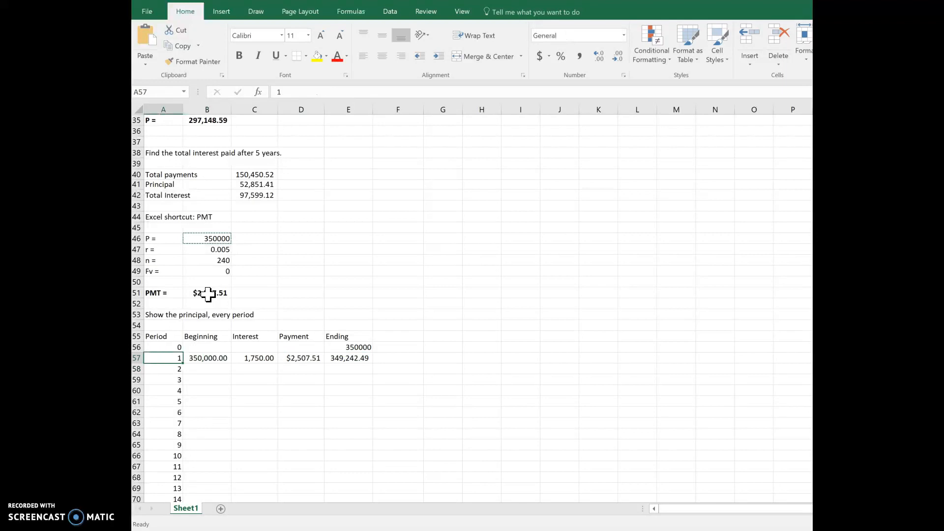
key("ctrl+Down")
key("Right")
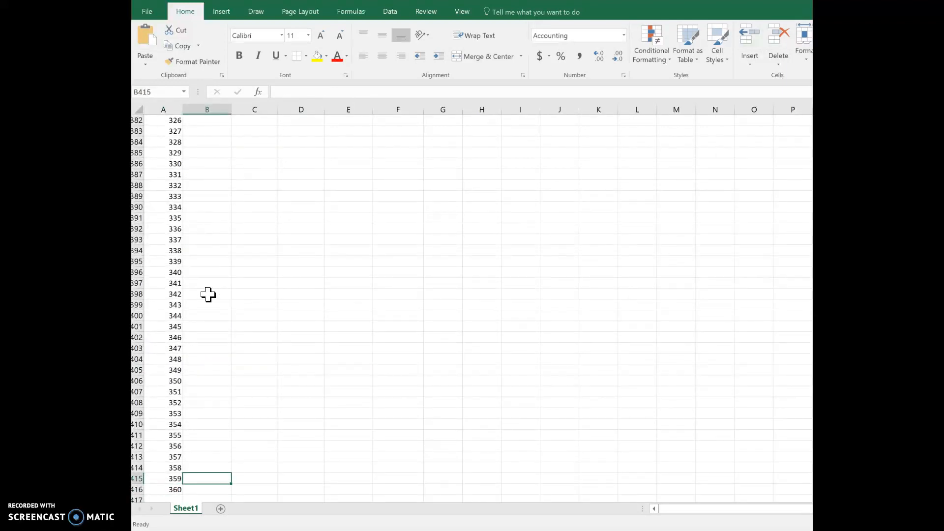
left_click(172, 240)
scroll(171, 239, "up", 4)
scroll(172, 239, "up", 12)
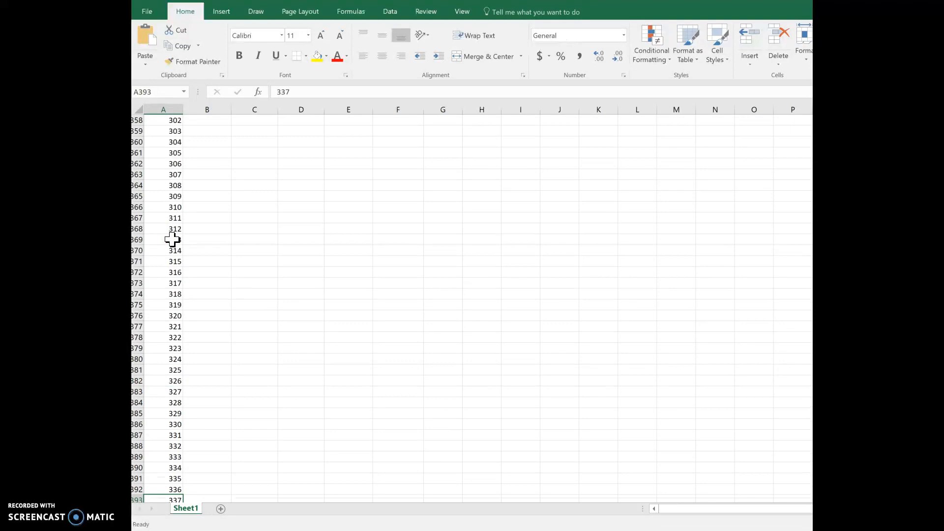
scroll(168, 215, "up", 7)
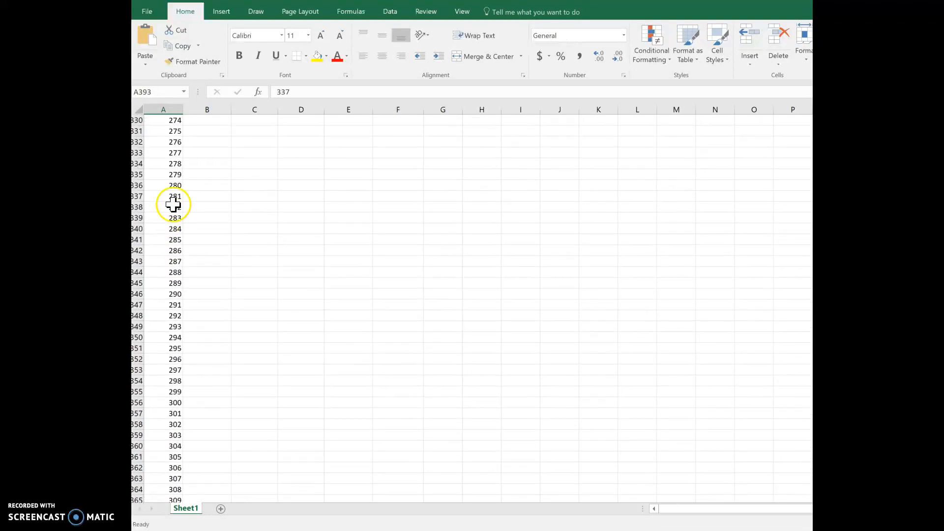
scroll(185, 157, "up", 5)
left_click(172, 121)
key("ctrl+shift+Down")
key("Delete")
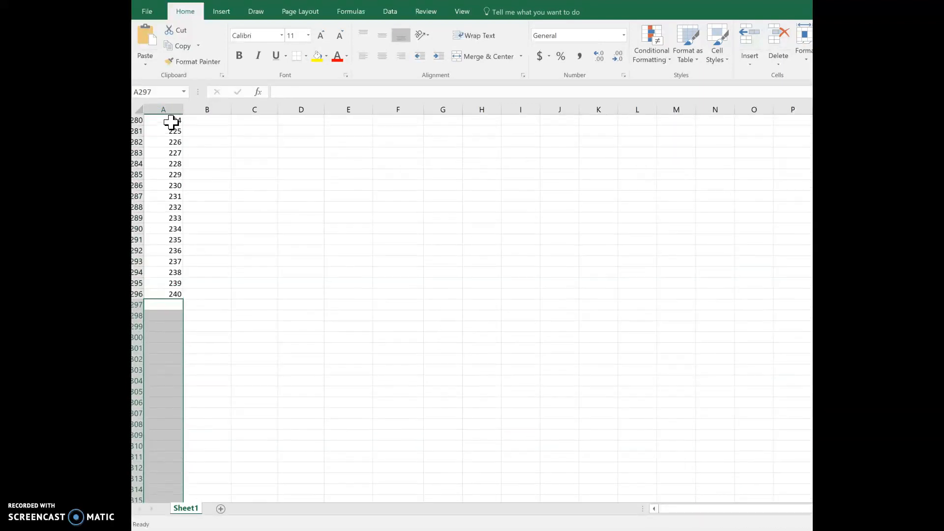
- Enter the marker x in cell B296, the Beginning column of period 240
key("Up")
key("Right")
key("Up")
key("Down")
type("x")
key("Up")
- Copy the period 1 formulas in B57:E57 down the schedule through period 240 in row 296
key("ctrl+Up")
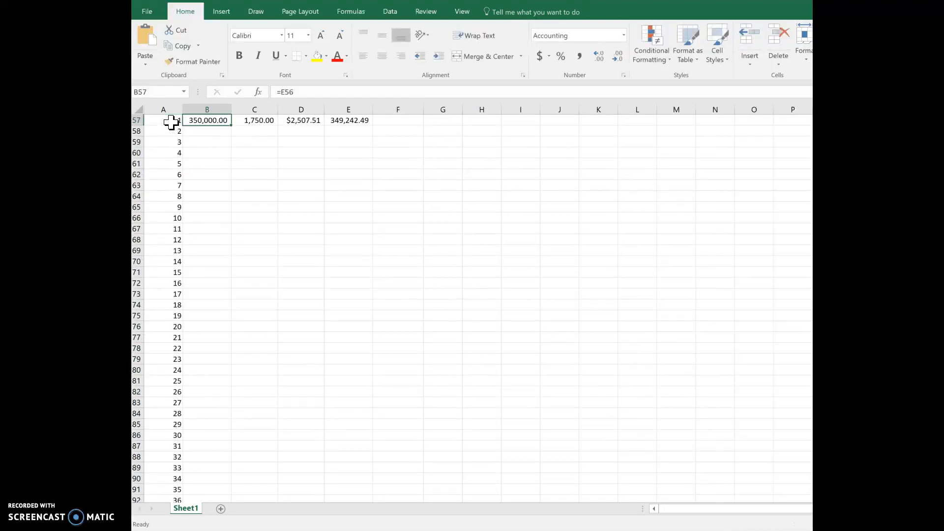
key("ctrl+shift+Right")
key("ctrl+c")
key("ctrl+shift+Down")
key("ctrl+v")
- Check the period 240 ending balance in cell E296 and review the 5-year balance and interest results above the schedule
key("Right")
key("Right")
key("Right")
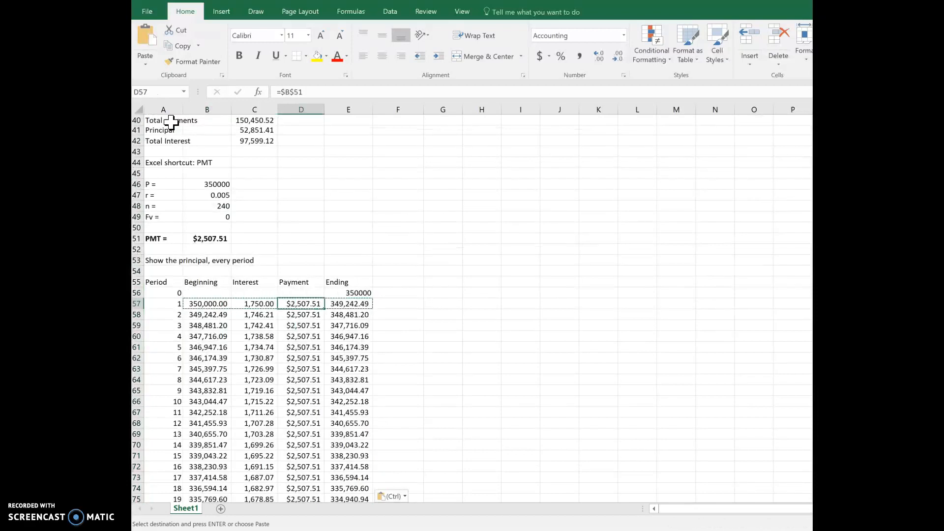
key("ctrl+Down")
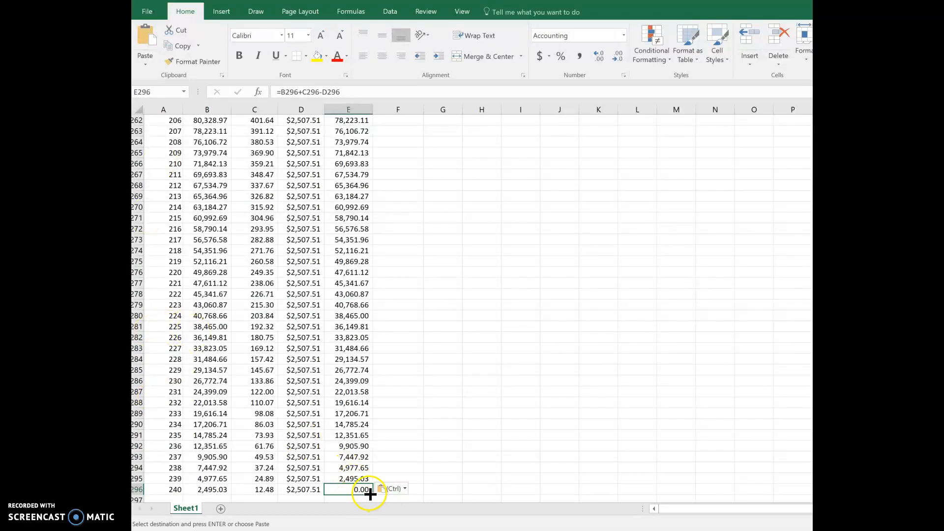
scroll(362, 490, "up", 20)
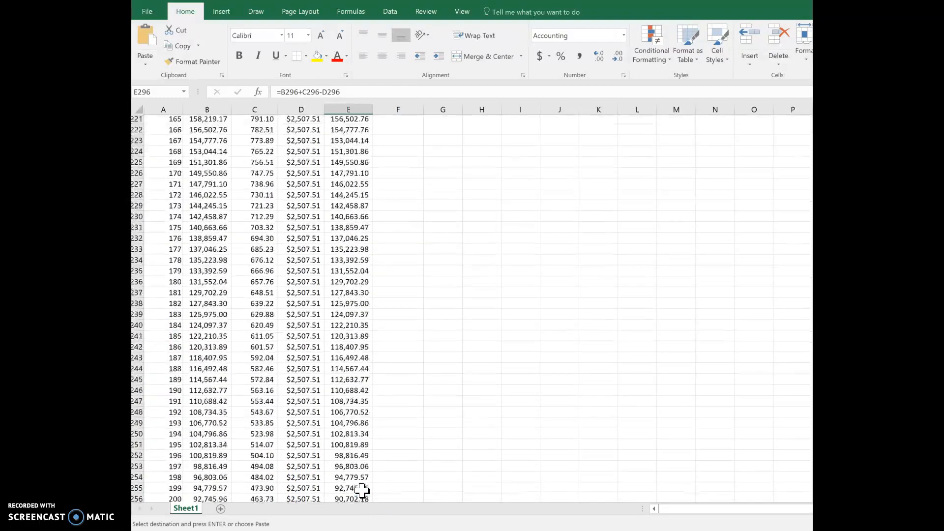
scroll(362, 491, "up", 20)
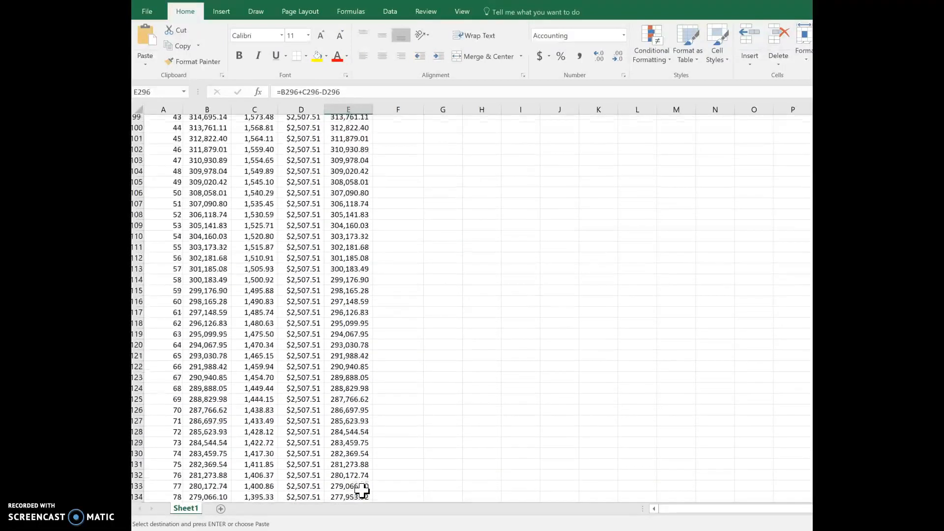
scroll(362, 490, "up", 4)
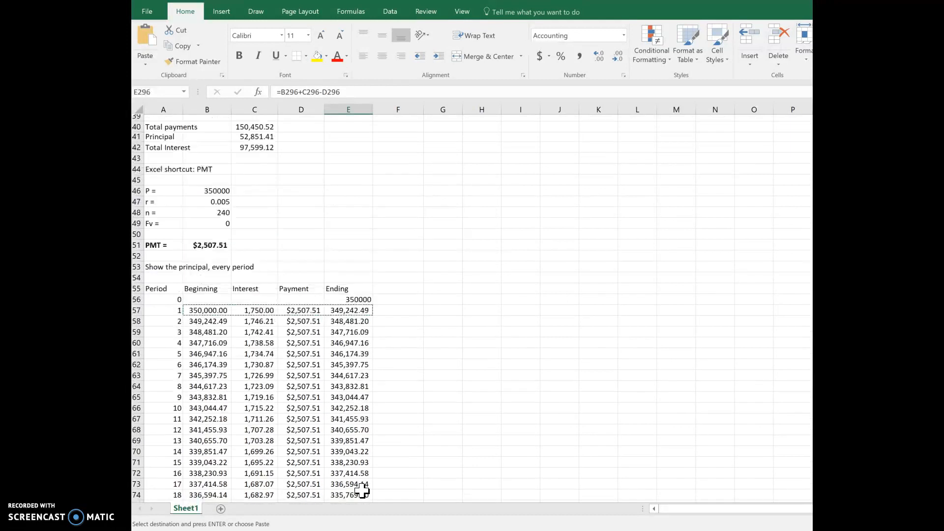
scroll(236, 227, "up", 2)
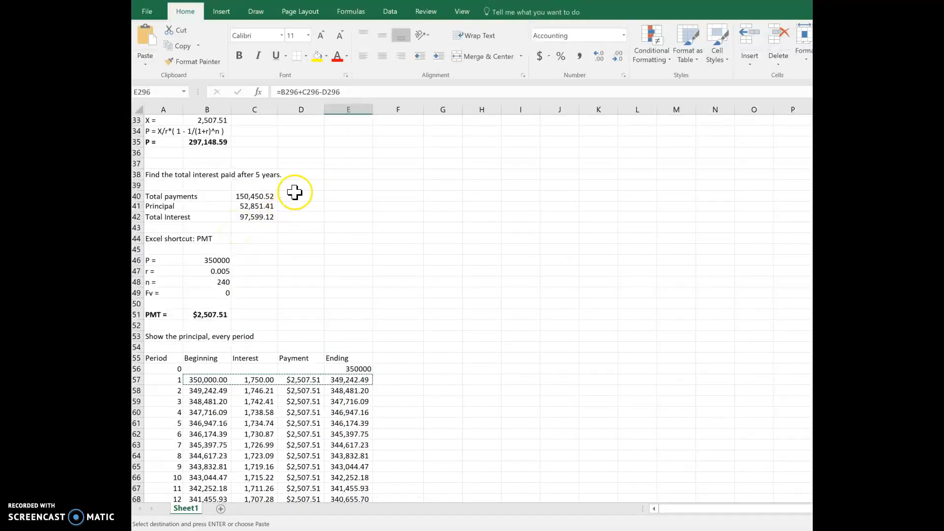
left_click(188, 175)
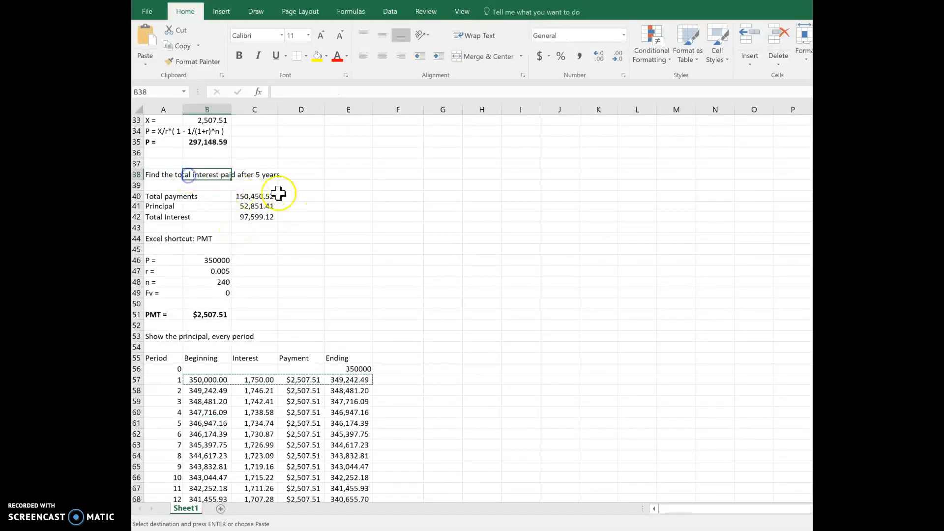
left_click(319, 186)
scroll(320, 187, "up", 3)
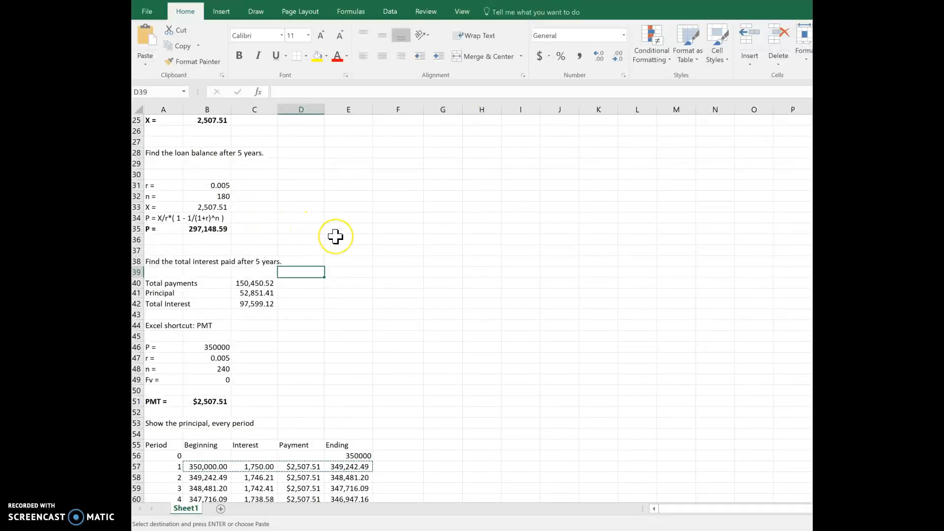
- Bold the period 60 ending balance in cell E116
scroll(335, 236, "down", 5)
scroll(335, 236, "down", 9)
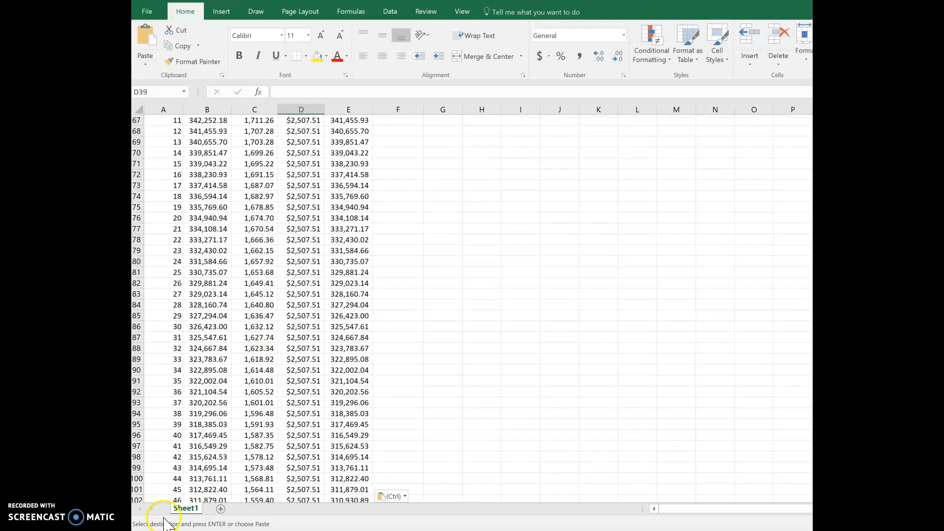
scroll(180, 429, "down", 7)
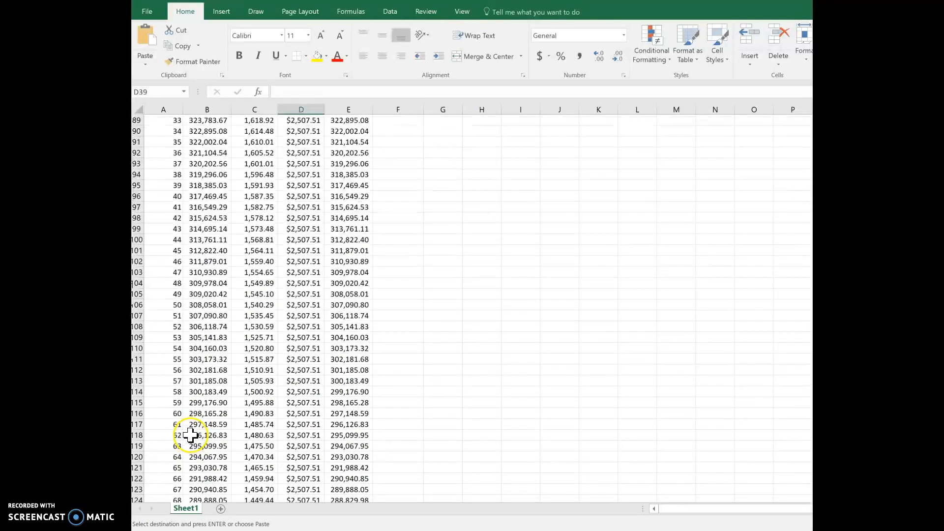
left_click(337, 413)
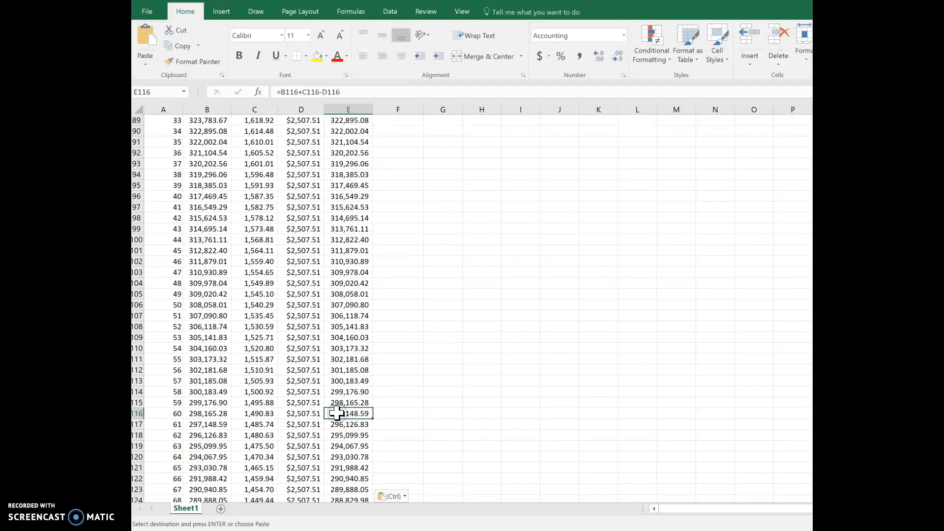
key("ctrl+b")
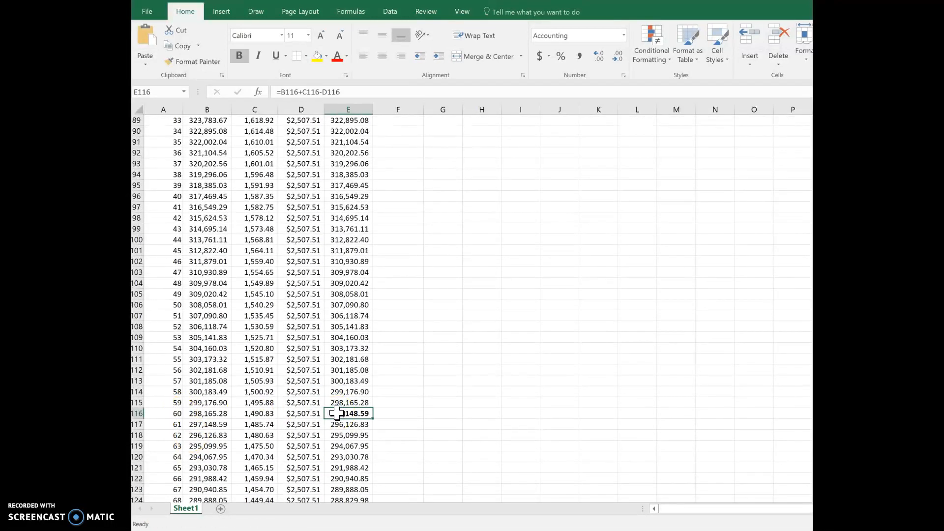
- Hide schedule rows 60 to 113, covering periods 4 to 57
left_click(144, 382)
key("ctrl+shift+Up")
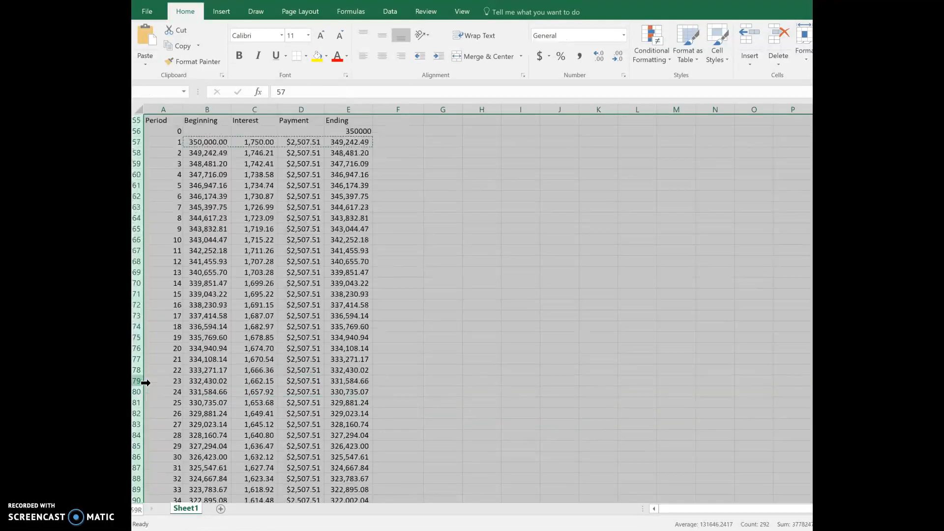
key("shift+Down")
key("shift+Down")
key("shift+Down")
key("shift+Down")
key("shift+Down")
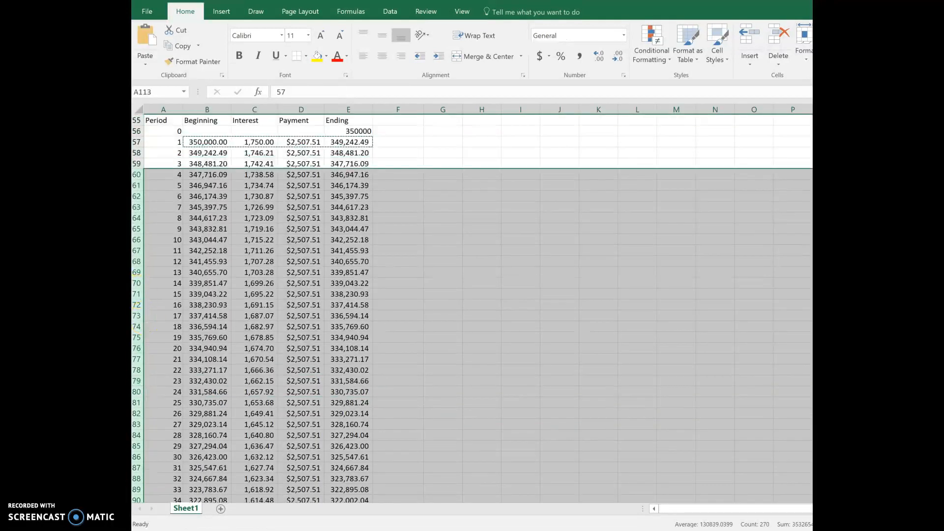
right_click(138, 285)
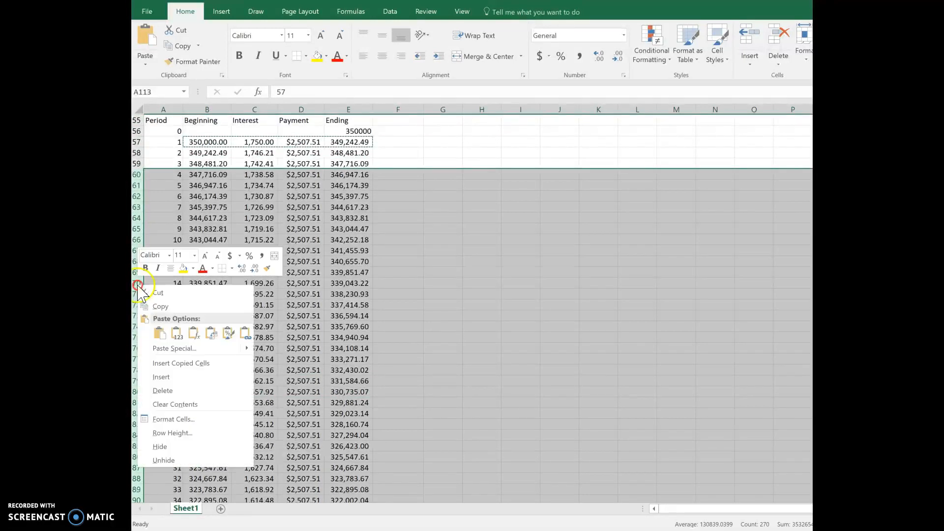
left_click(167, 444)
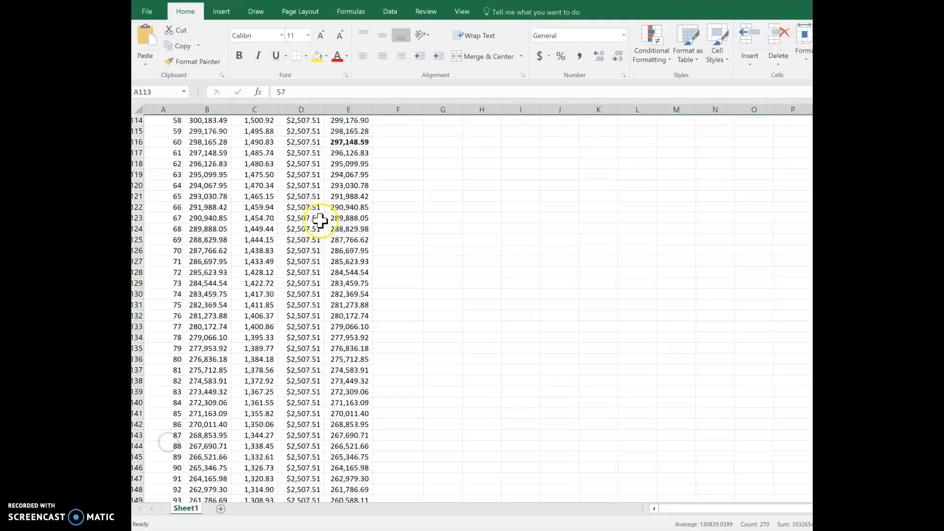
- Compare the calculated 5-year loan balance in cell B35 with the period 60 ending balance in cell E116
scroll(344, 216, "up", 6)
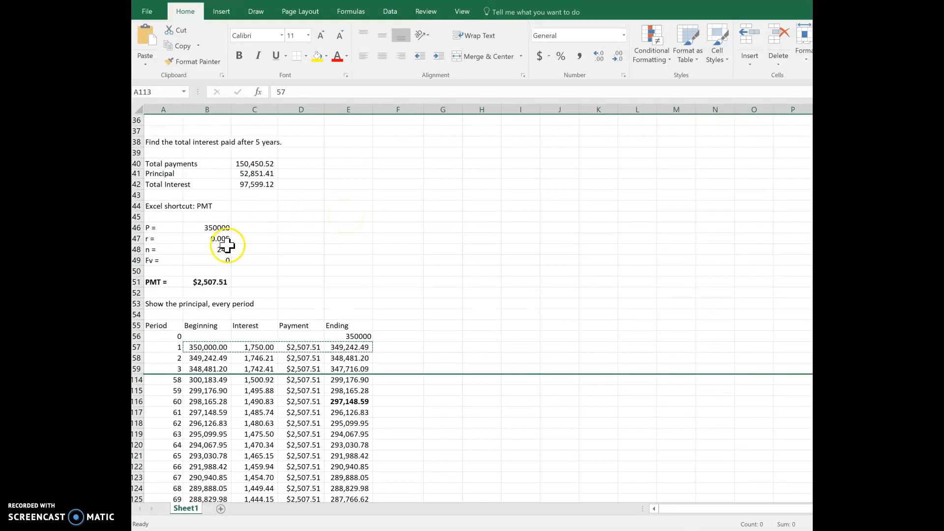
scroll(270, 199, "up", 2)
left_click(209, 165)
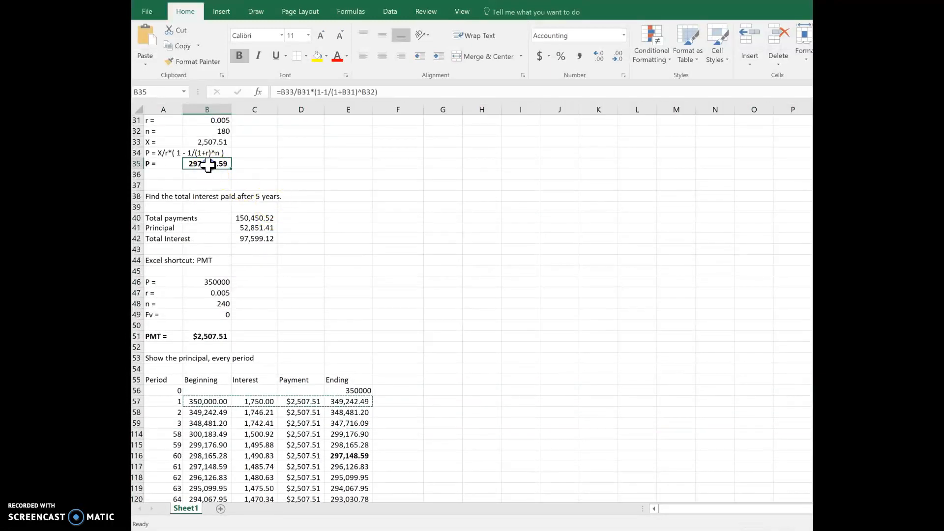
left_click(345, 453)
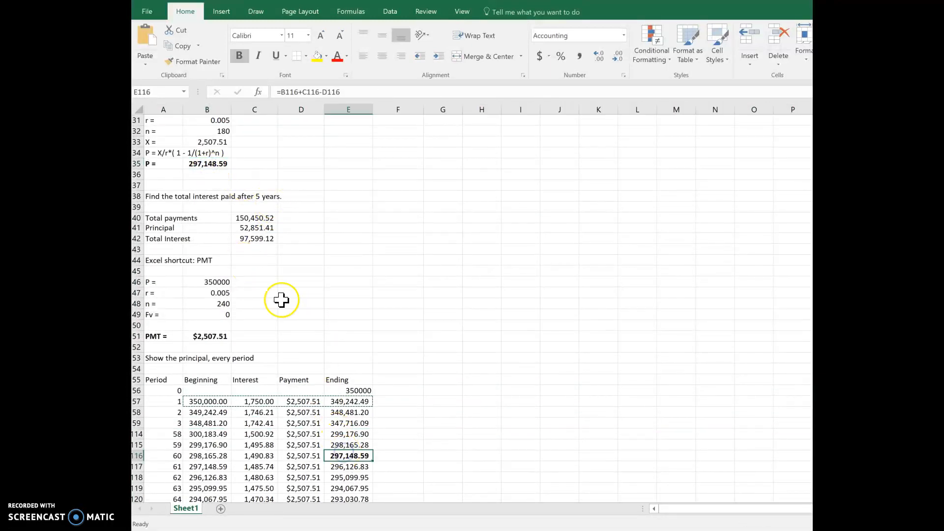
- Total the interest of the first 60 periods in cell D42 with =SUM(C57:C116)
left_click(273, 226)
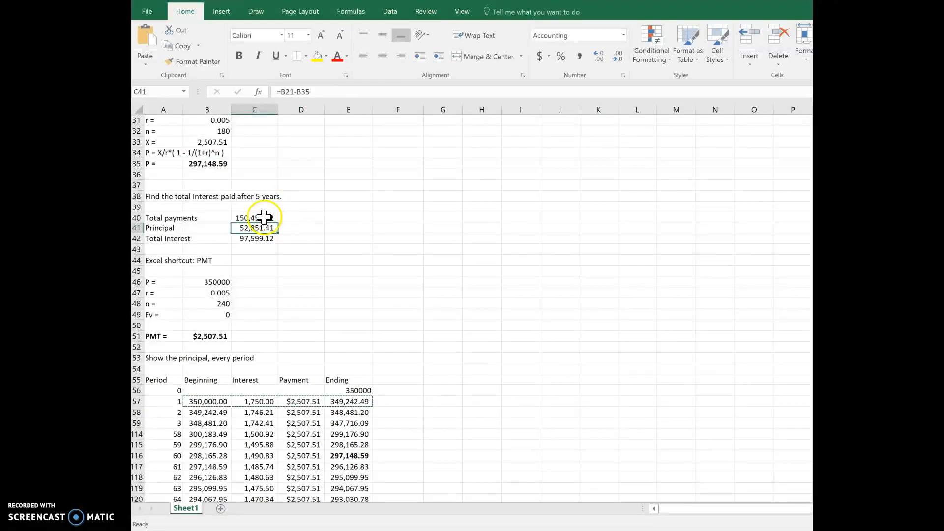
left_click(295, 238)
type("=")
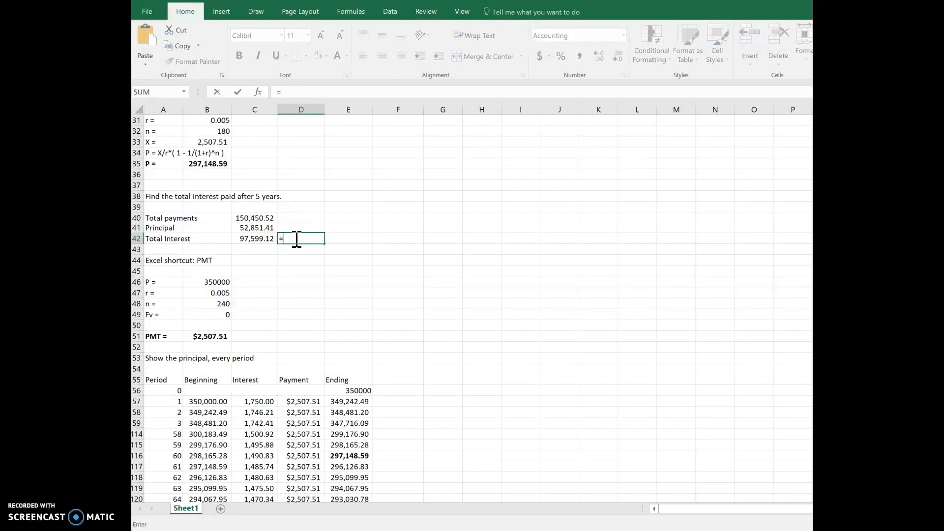
type("SUM(")
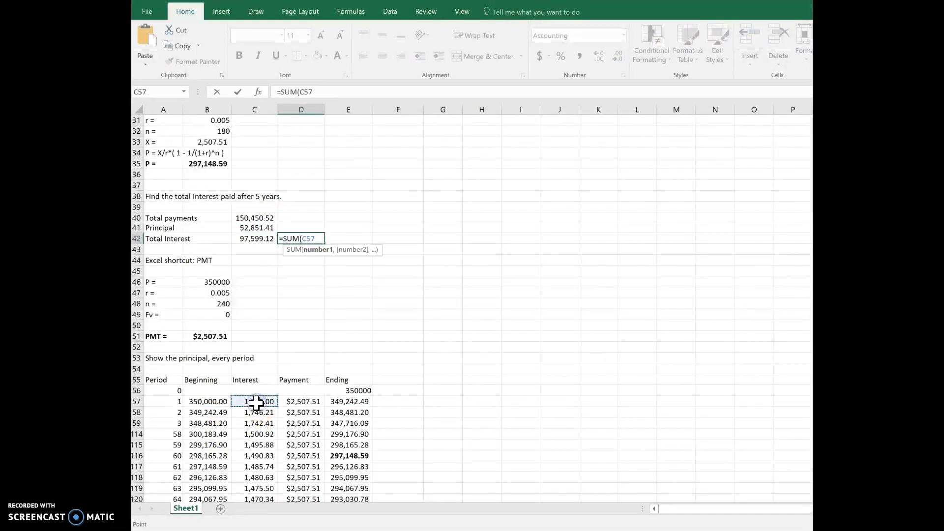
key("shift+Down")
key("shift+Down")
key("shift+Down")
key("shift+Down")
key("shift+Down")
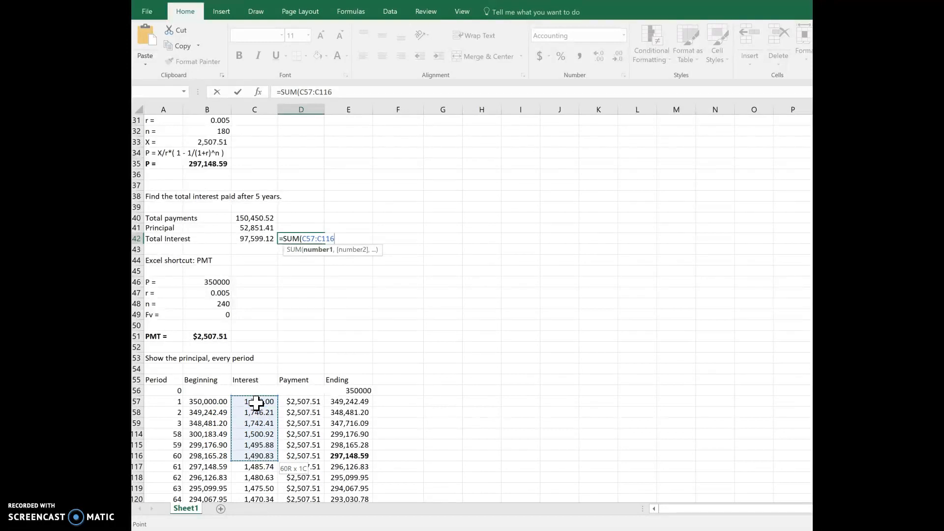
key("Return")
- Bold the two total interest results in cells C42 and D42
key("Up")
key("Left")
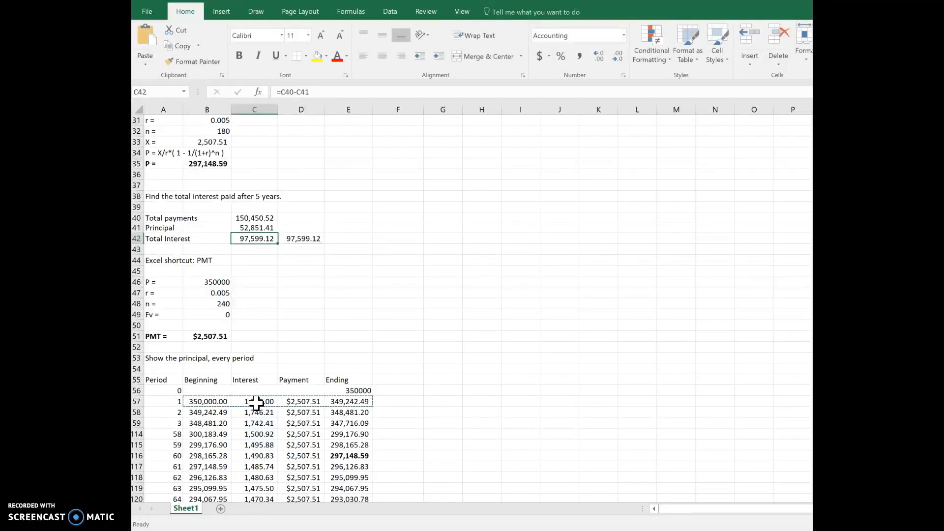
key("Right")
key("shift+Left")
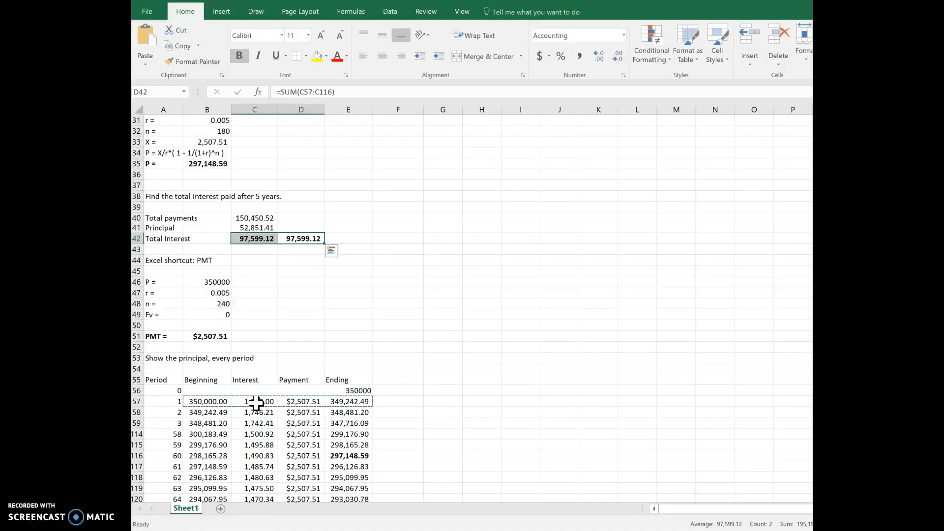
- Hide schedule rows 118 to 289, covering periods 62 to 233
key("Down")
key("Down")
key("Down")
key("Down")
key("Down")
key("Down")
key("Down")
key("Down")
key("Down")
key("Down")
key("Down")
key("Down")
scroll(255, 403, "down", 2)
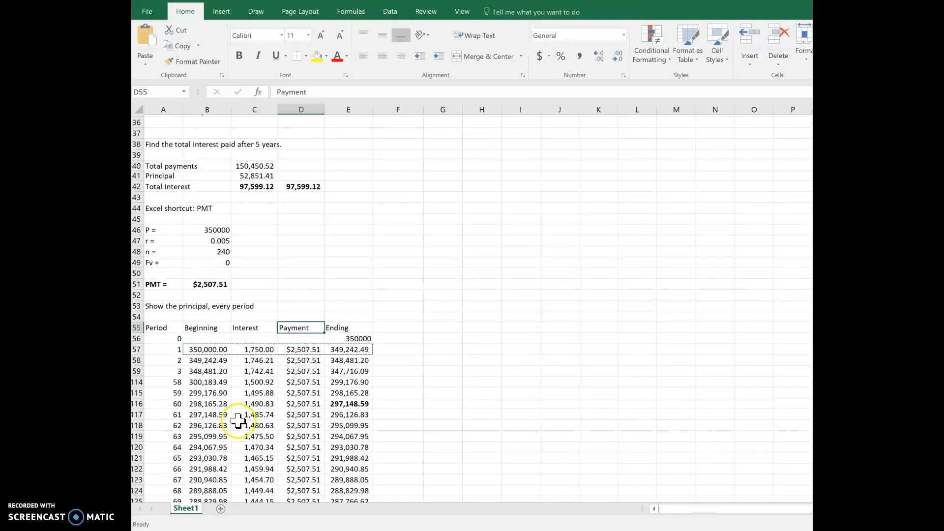
scroll(294, 408, "down", 6)
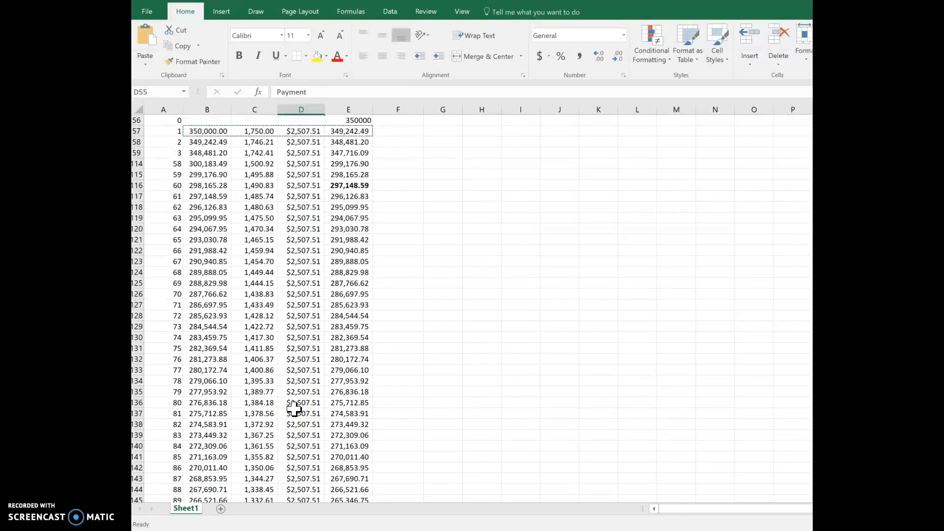
scroll(294, 408, "up", 4)
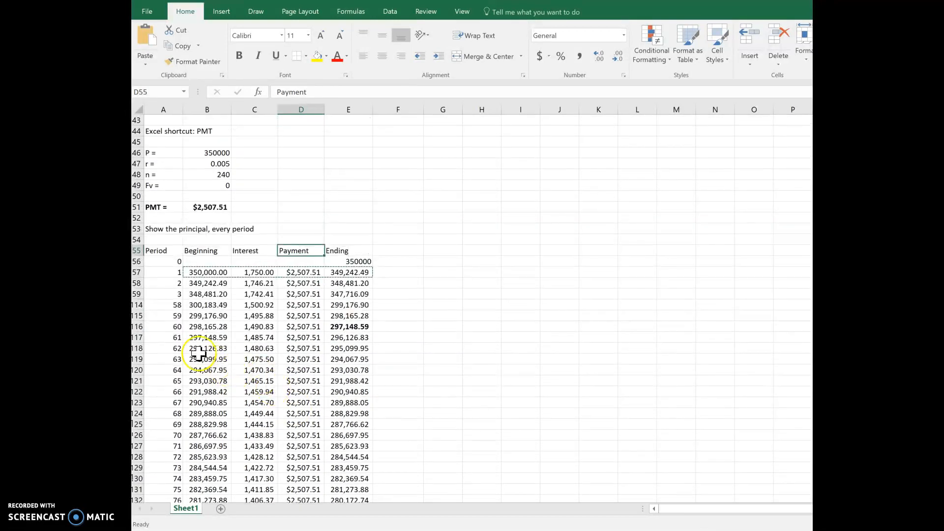
left_click(141, 349)
mouse_move(142, 349)
left_mouse_down()
mouse_move(141, 359)
mouse_move(145, 349)
left_mouse_up()
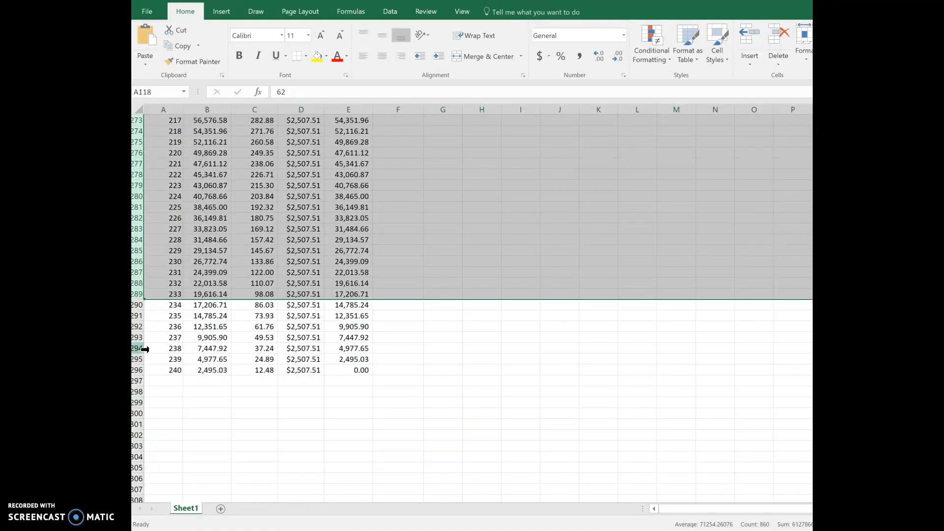
right_click(143, 251)
left_click(169, 413)
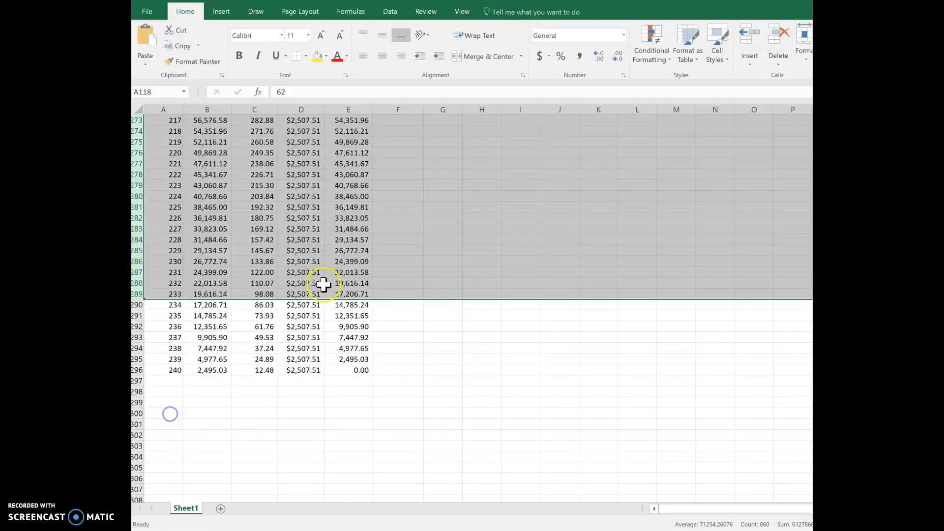
left_click(289, 283)
scroll(324, 277, "up", 2)
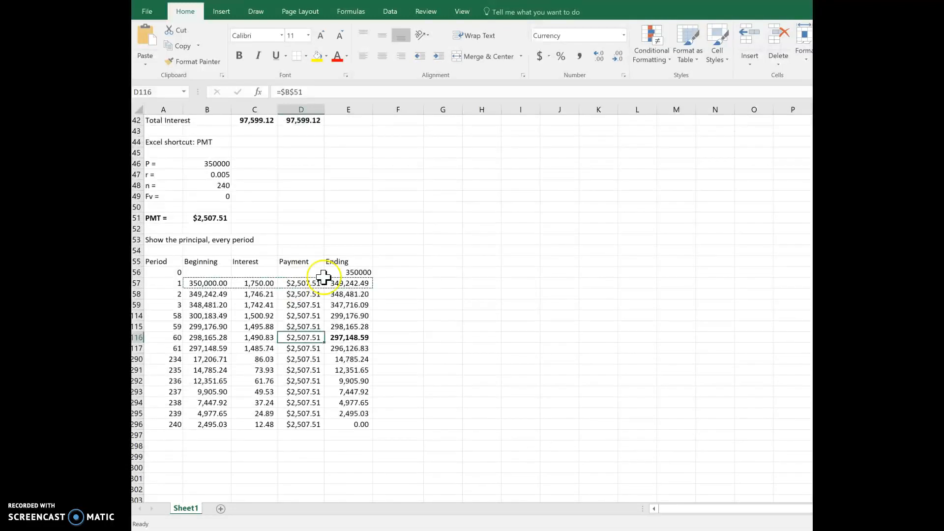
- Check the ending balance of the final period, 240, in cell E296
left_click(354, 425)
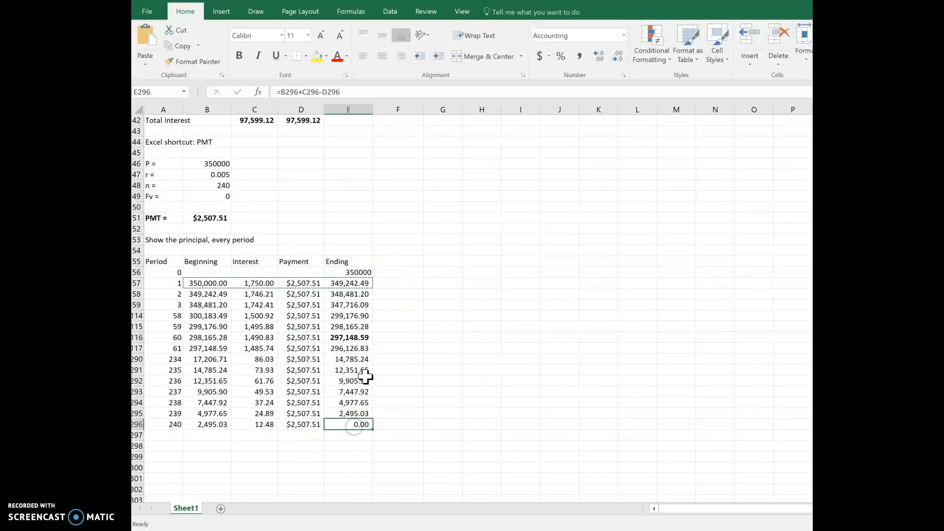
left_click(170, 424)
left_click(339, 425)
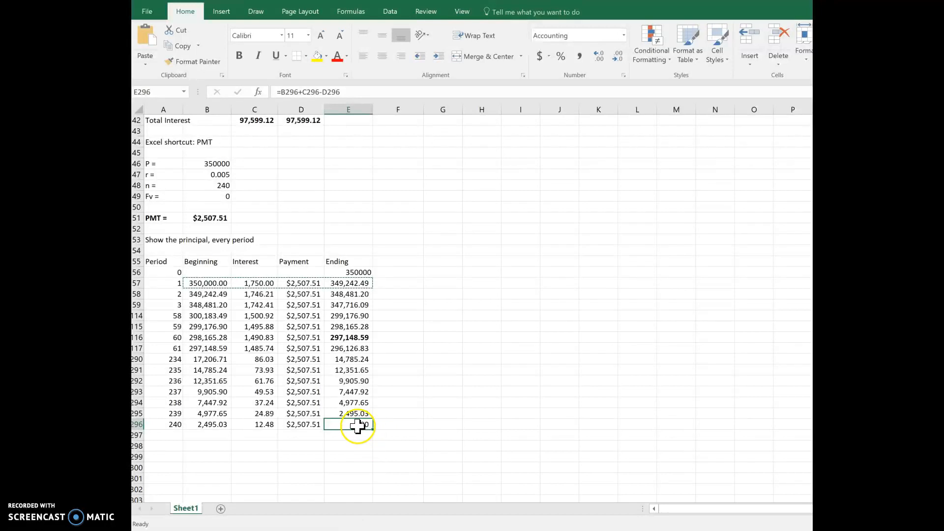
left_click(441, 337)
scroll(441, 335, "up", 4)
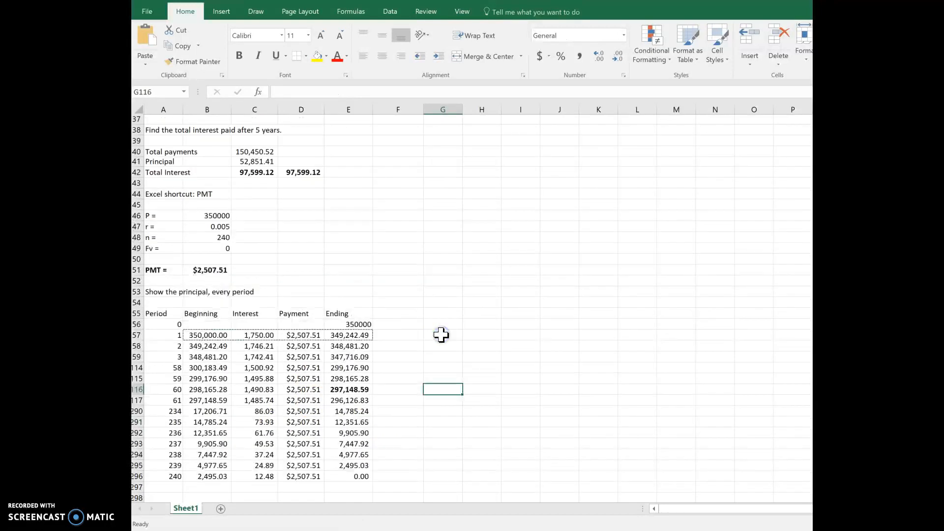
scroll(441, 335, "down", 2)
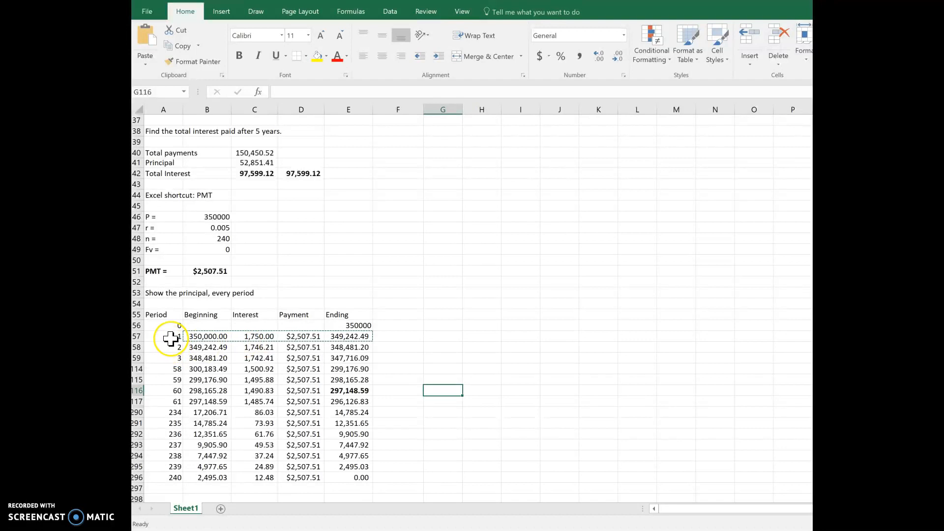
- Compare the interest and payment amounts of the first periods with those of the last periods in the amortization schedule
left_click_drag(171, 337, 354, 366)
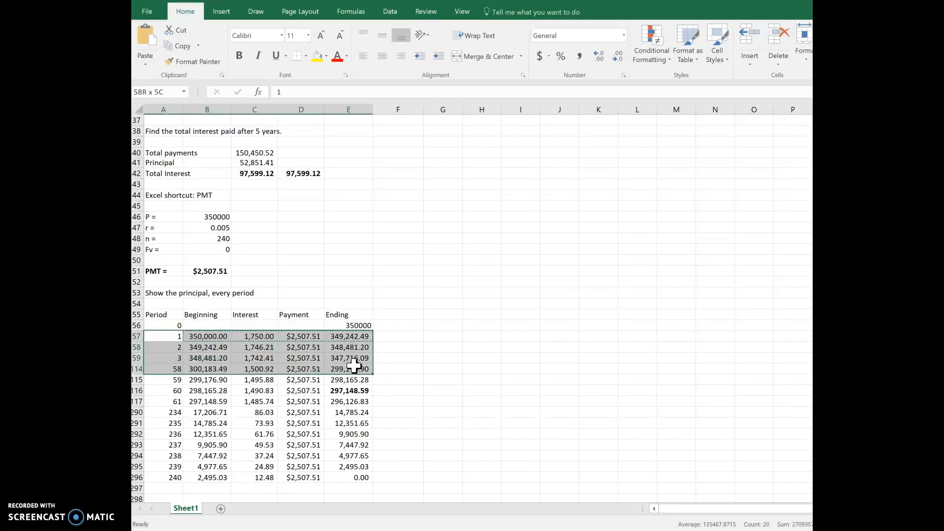
mouse_move(256, 347)
left_mouse_down()
mouse_move(290, 358)
mouse_move(254, 338)
mouse_move(255, 349)
left_mouse_up()
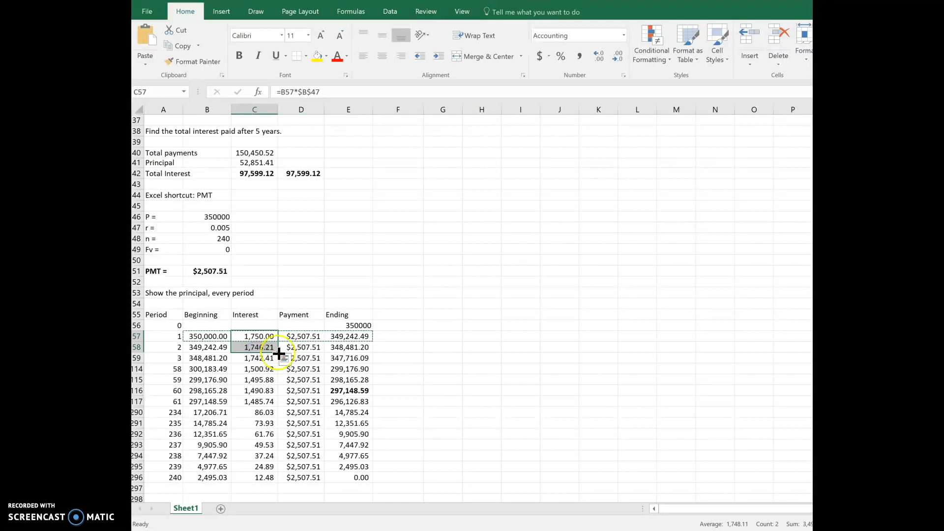
left_click(310, 339)
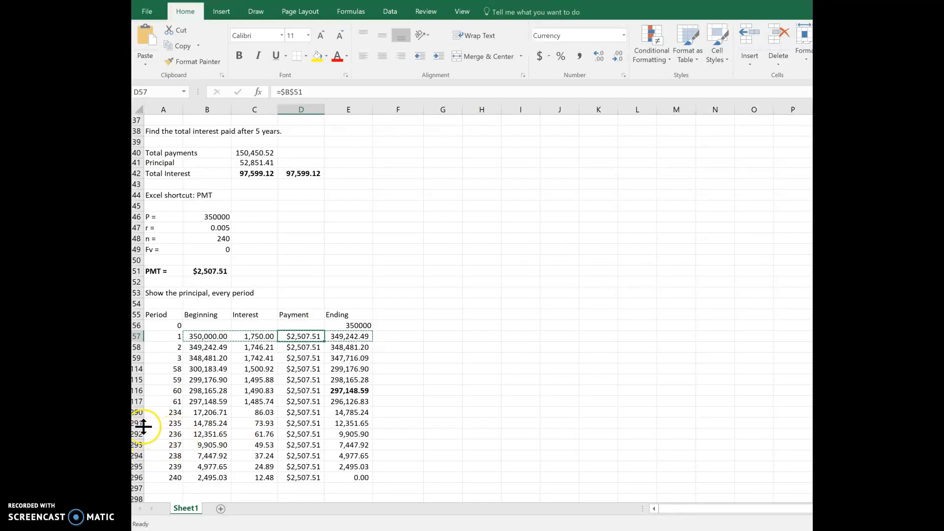
left_click_drag(138, 423, 142, 456)
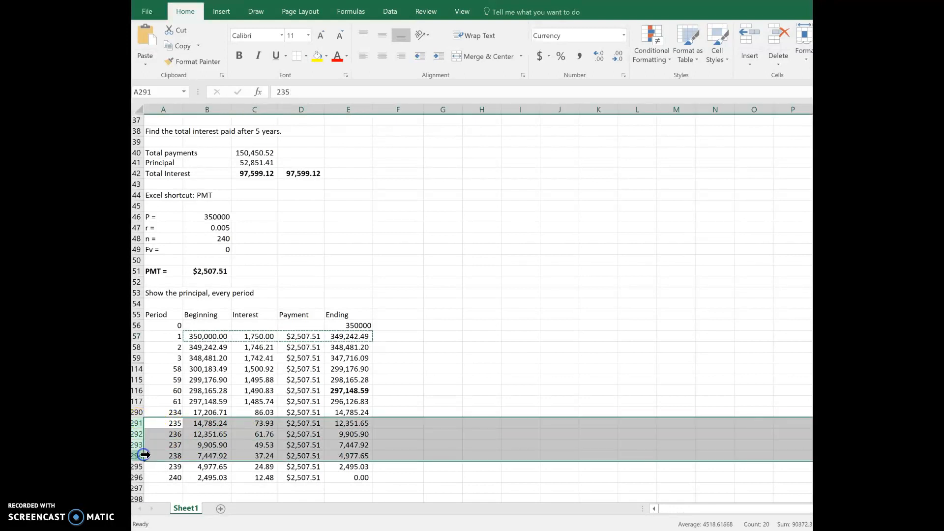
left_click(301, 456)
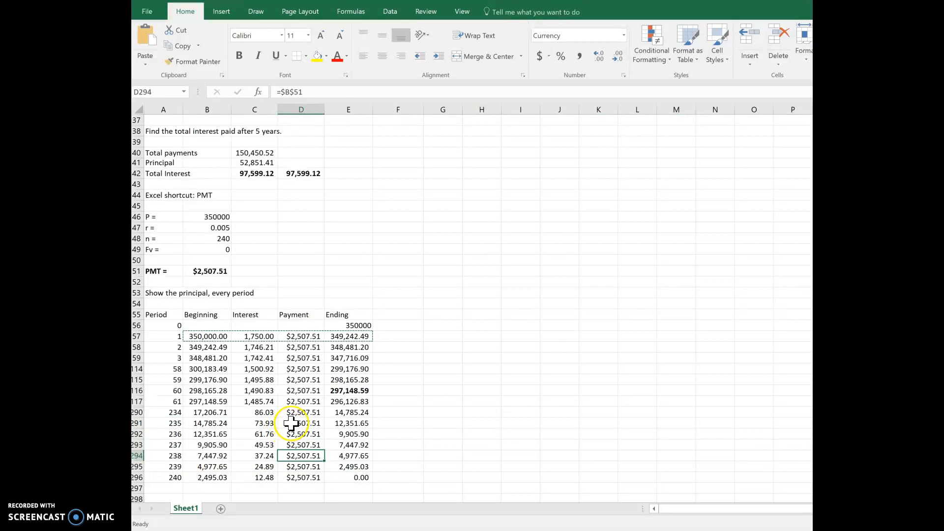
left_click_drag(289, 424, 263, 456)
left_click_drag(253, 342, 262, 476)
left_click(409, 369)
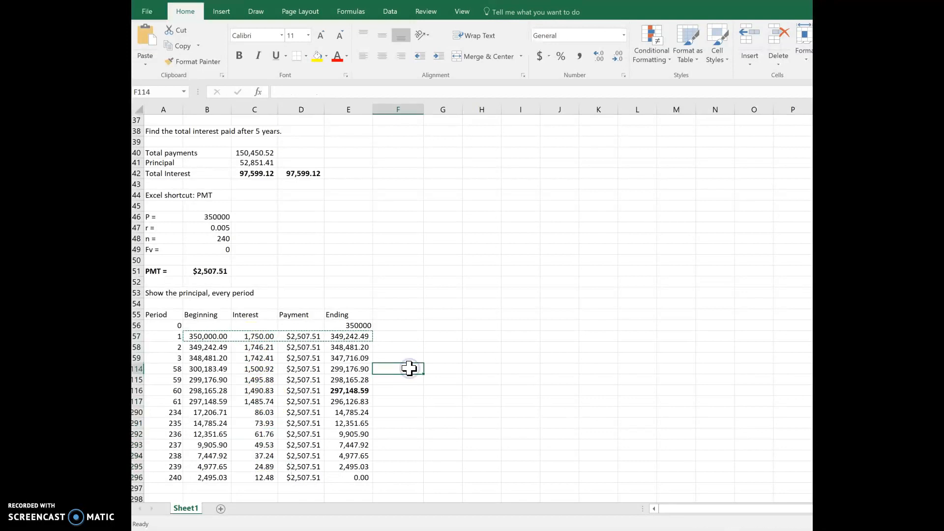
- Review the worksheet back up to its beginning and select the mygraduatetutor.com title in cell A1
scroll(409, 369, "up", 1)
scroll(410, 369, "down", 4)
scroll(410, 368, "up", 2)
scroll(409, 368, "down", 1)
scroll(408, 367, "up", 8)
scroll(406, 359, "up", 5)
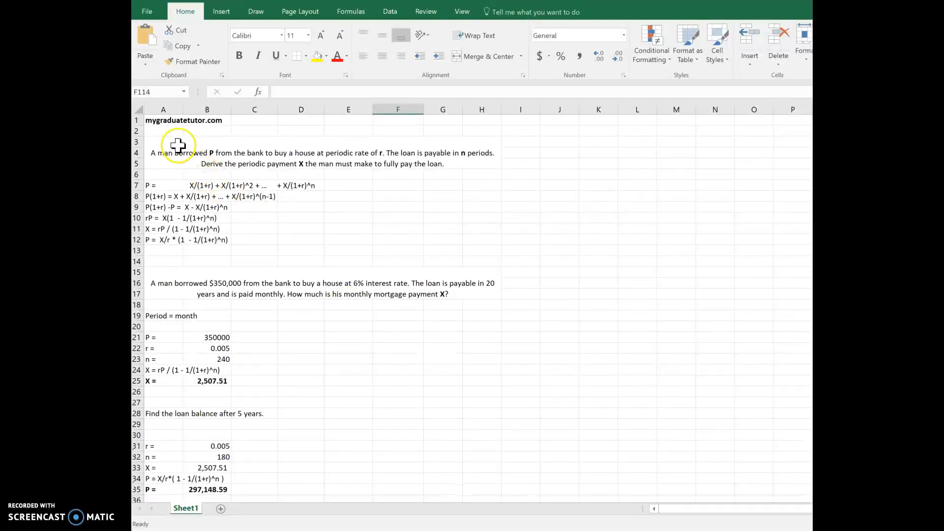
left_click(160, 120)
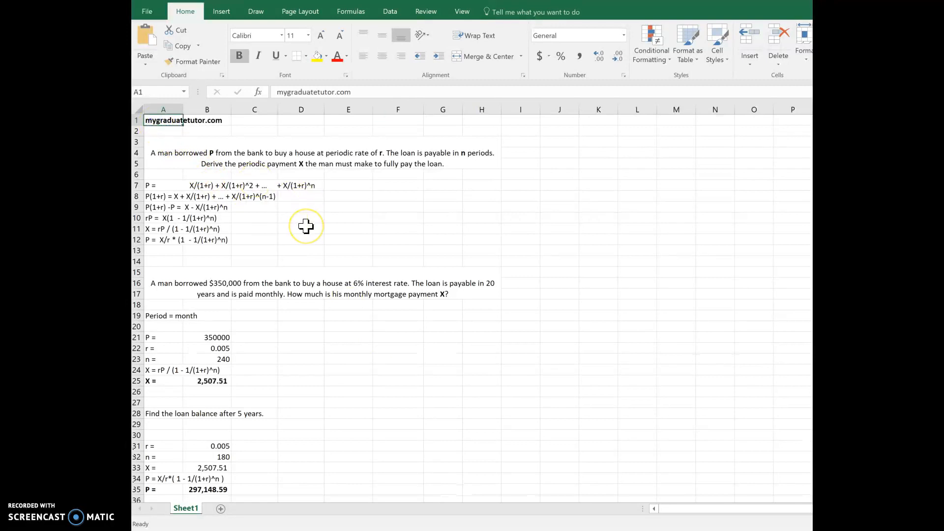